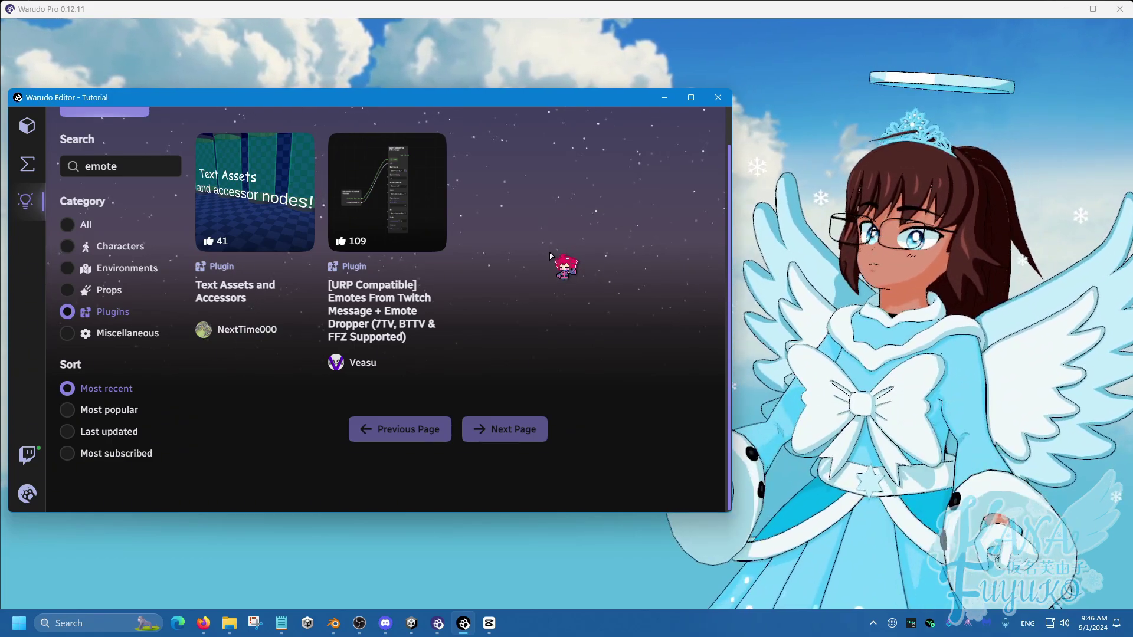
- Open the "[URP Compatible] Emotes From Twitch Message + Emote Dropper" plugin from the emote search results and subscribe to it
double_click(82, 169)
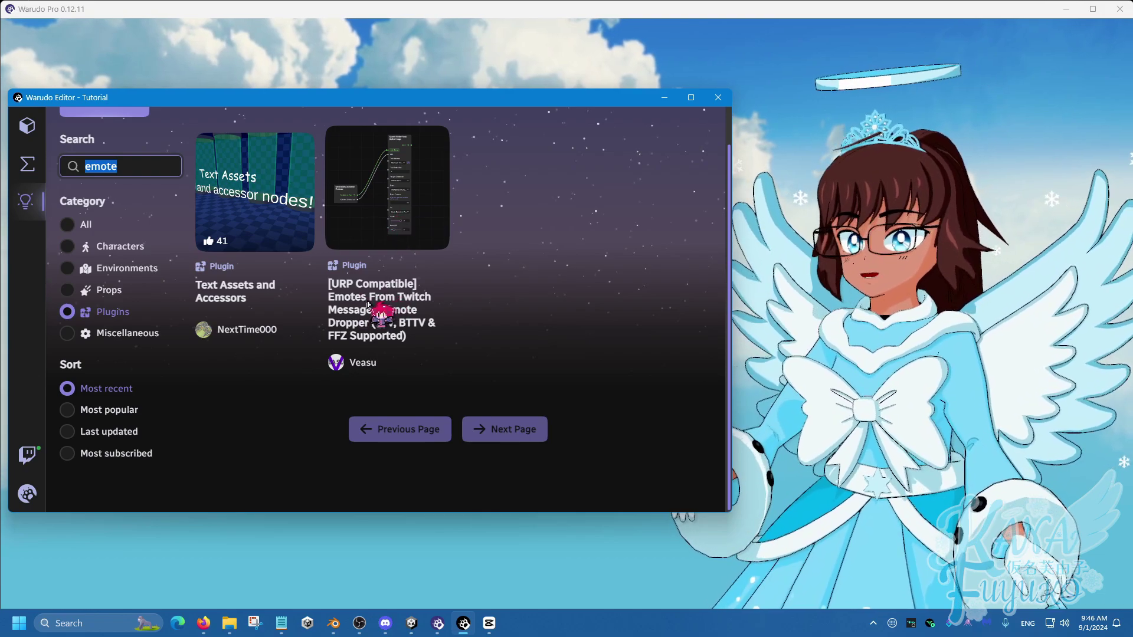
left_click(393, 197)
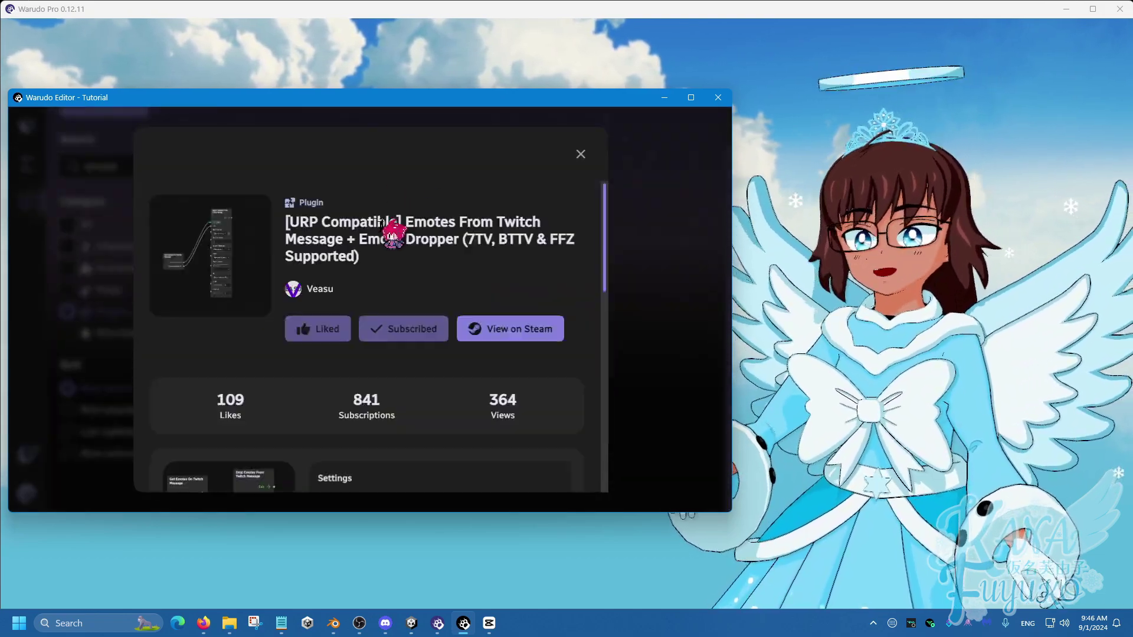
left_click(410, 334)
left_click(405, 334)
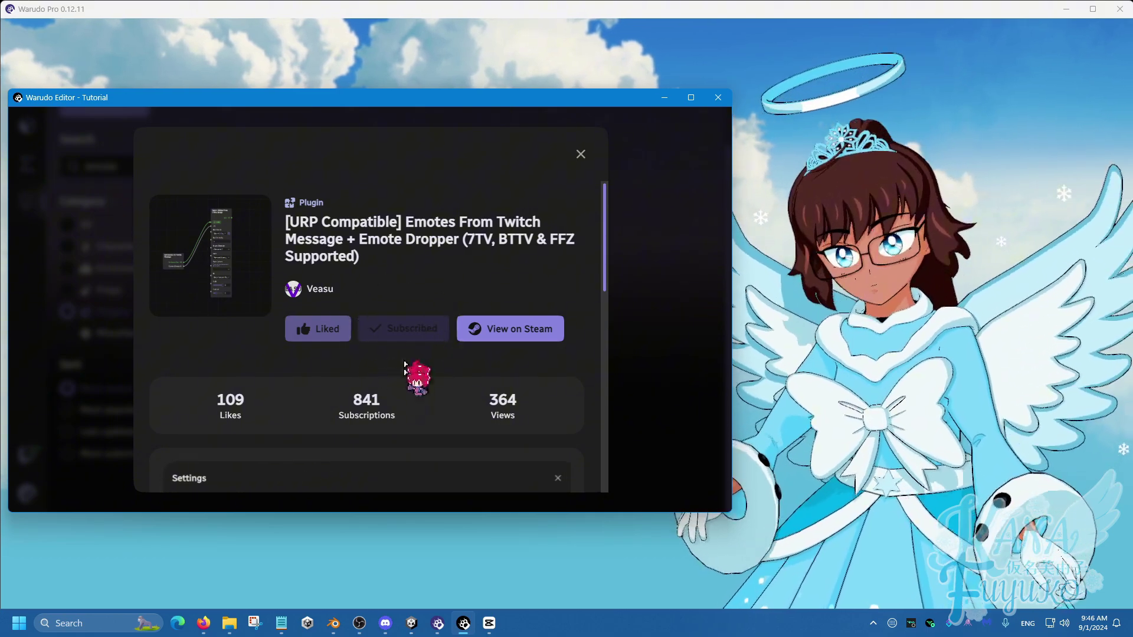
left_click(407, 332)
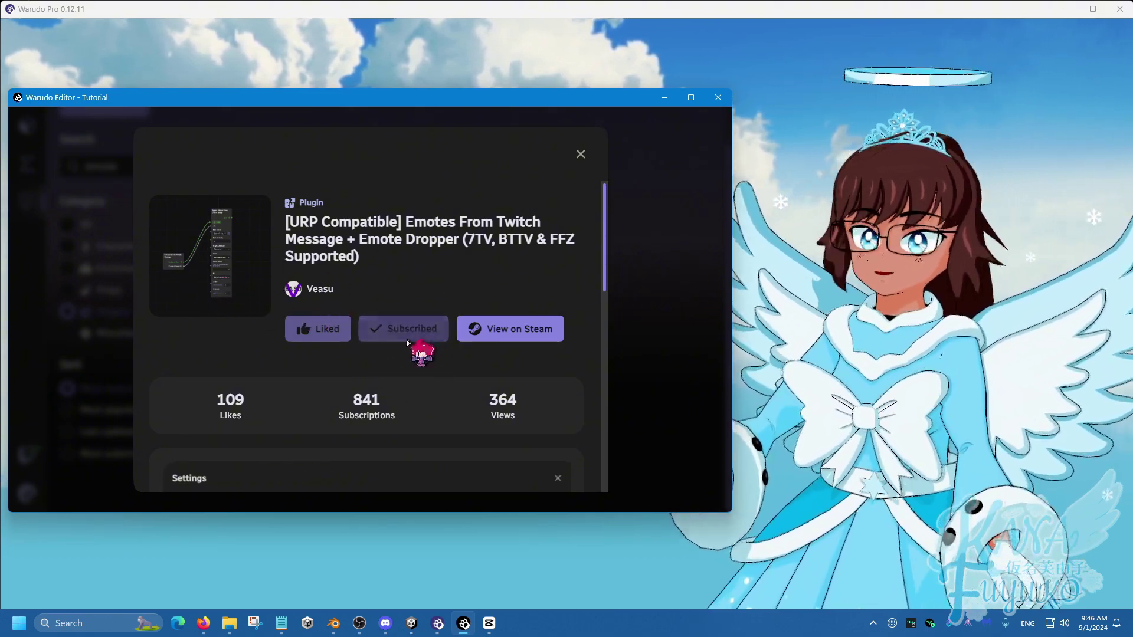
- Look through the plugin's preview images, enlarge the Spawn Sticker node graph image, and close the plugin page
scroll(463, 337, "down", 3)
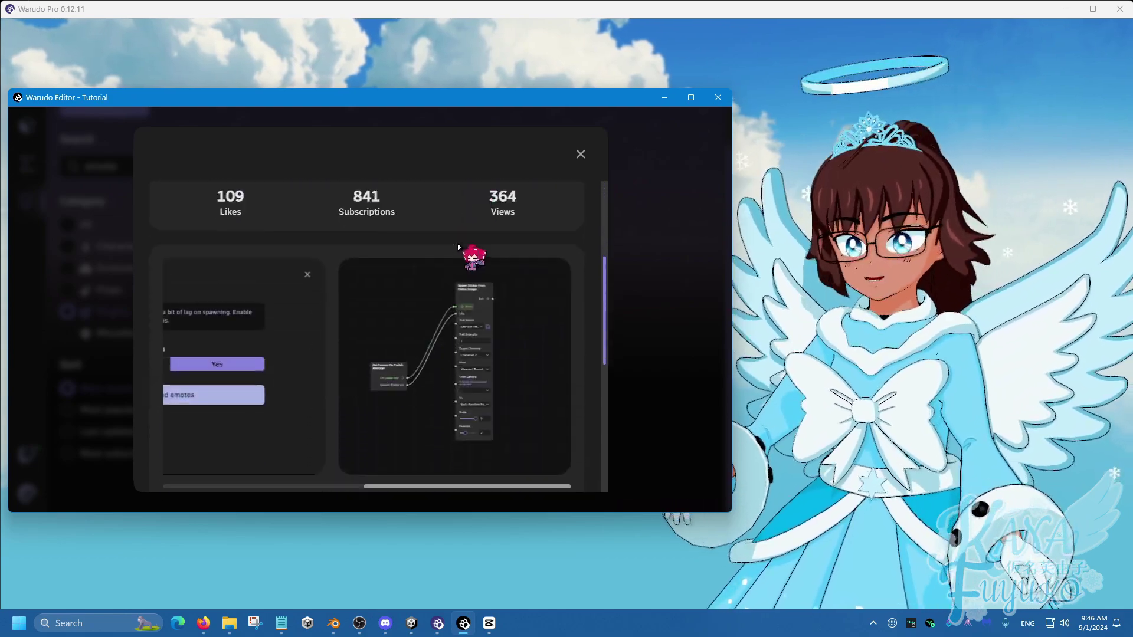
left_click_drag(390, 488, 187, 472)
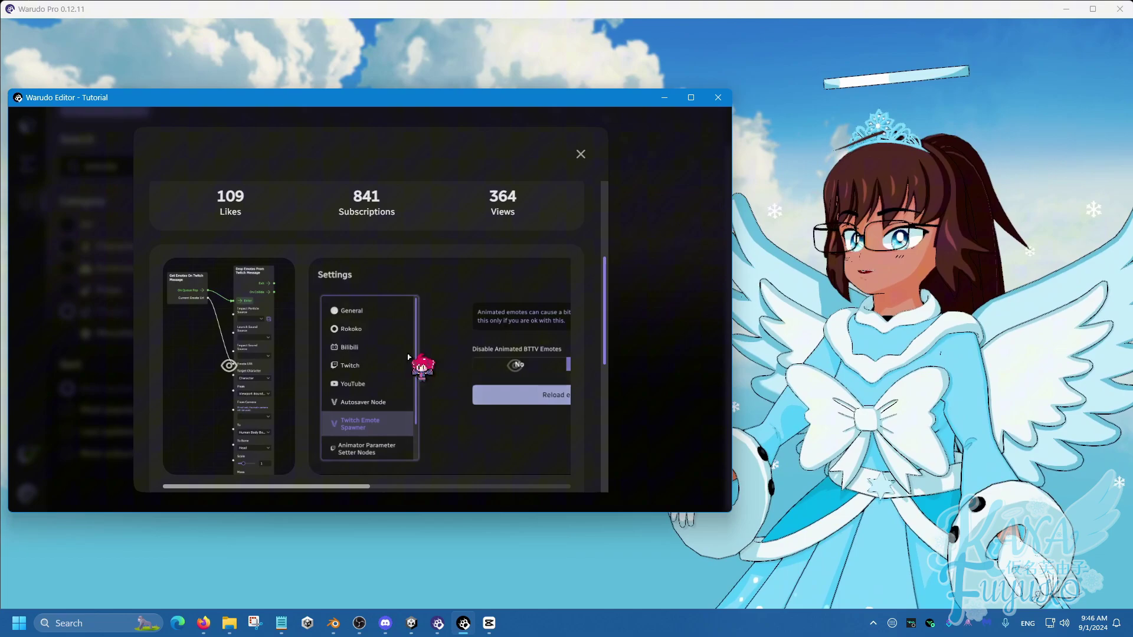
left_click(402, 486)
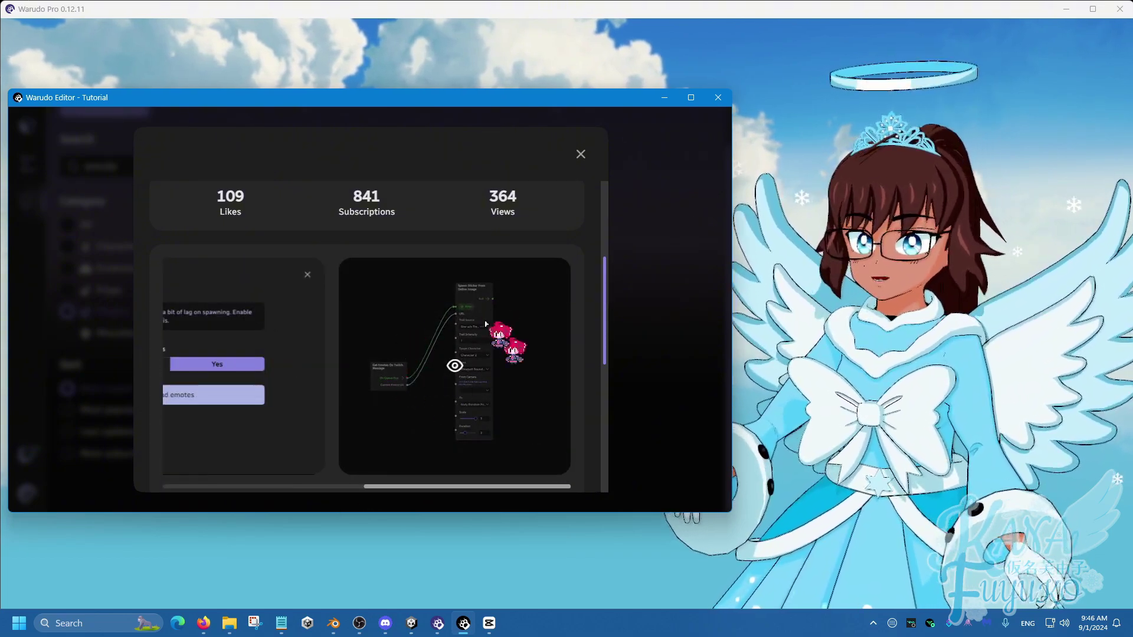
left_click(434, 336)
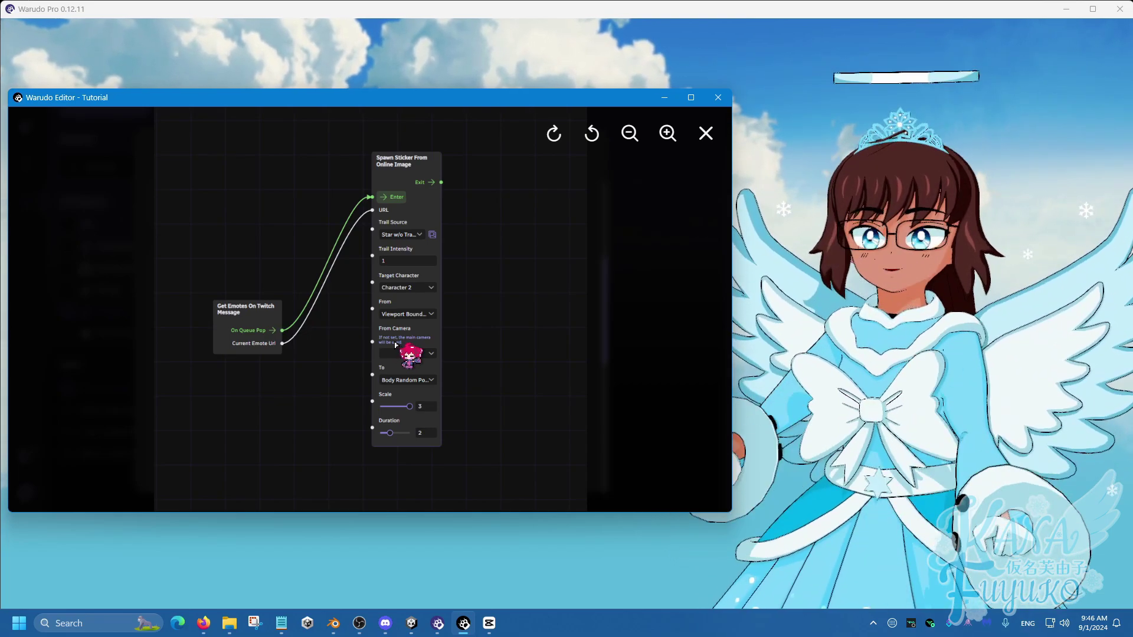
left_click(706, 133)
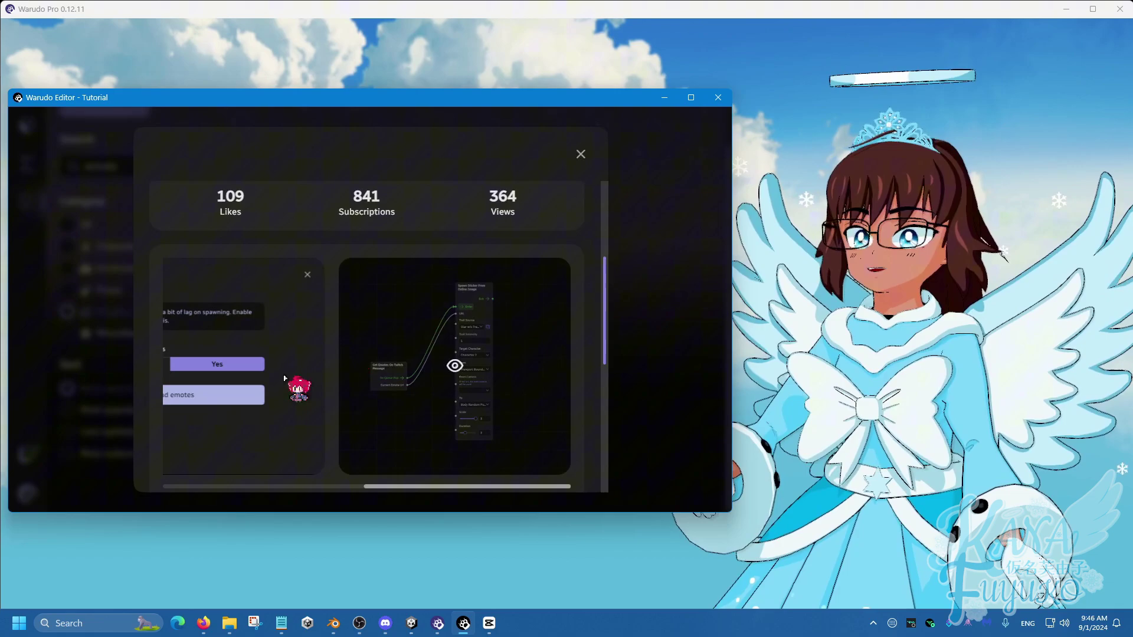
left_click_drag(380, 486, 254, 488)
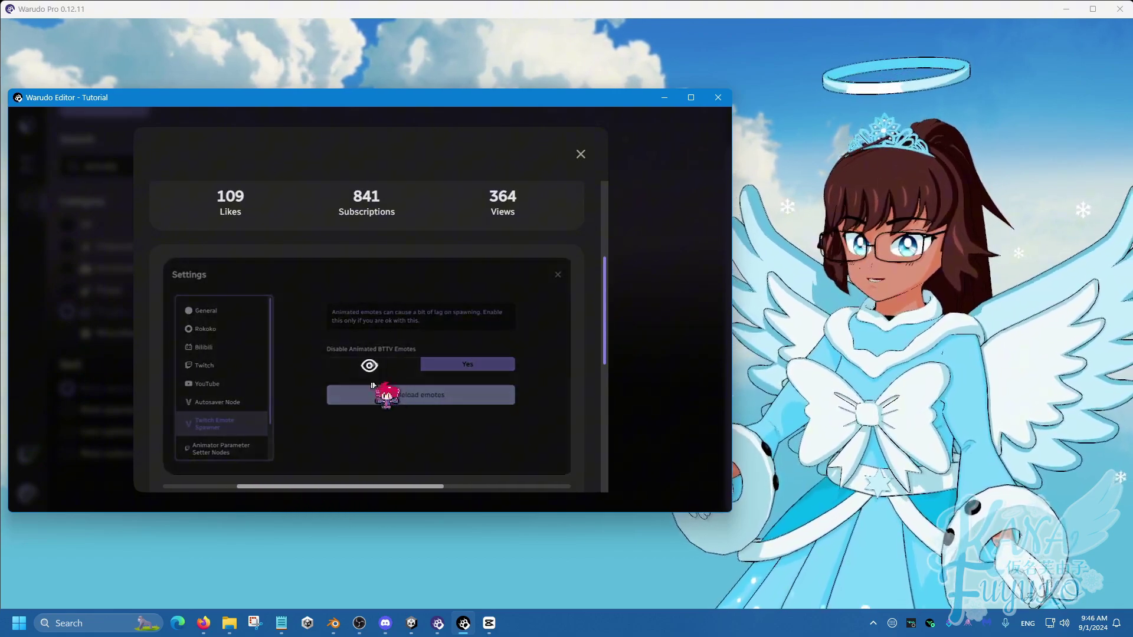
left_click(581, 155)
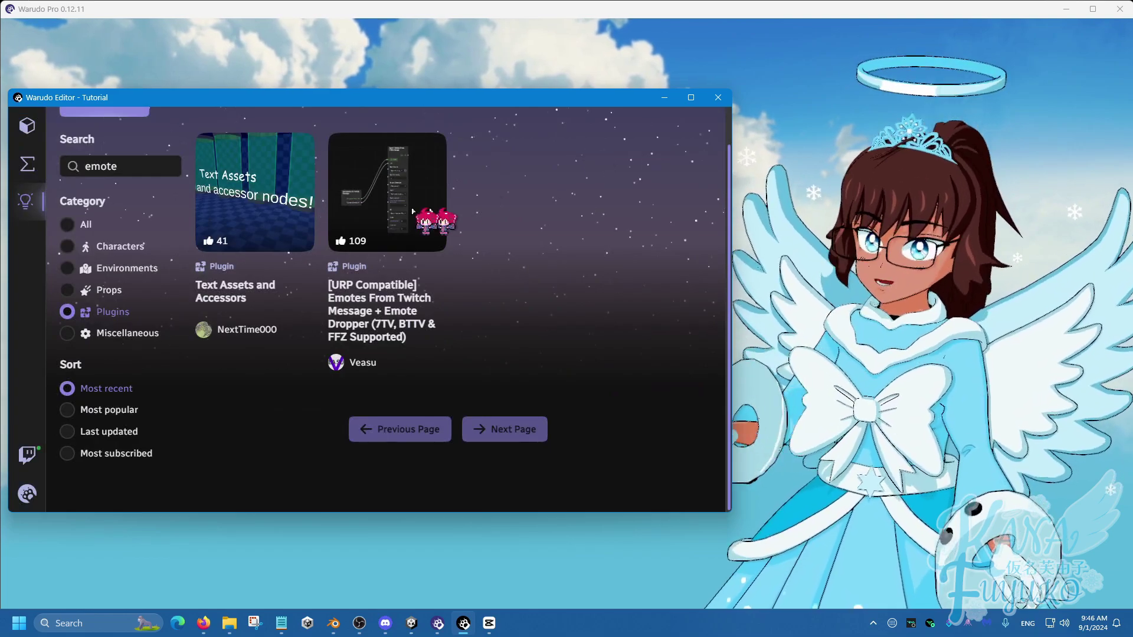
- Go to the blueprints view and open the Twitch Emote Spawner page in the application settings
left_click(27, 163)
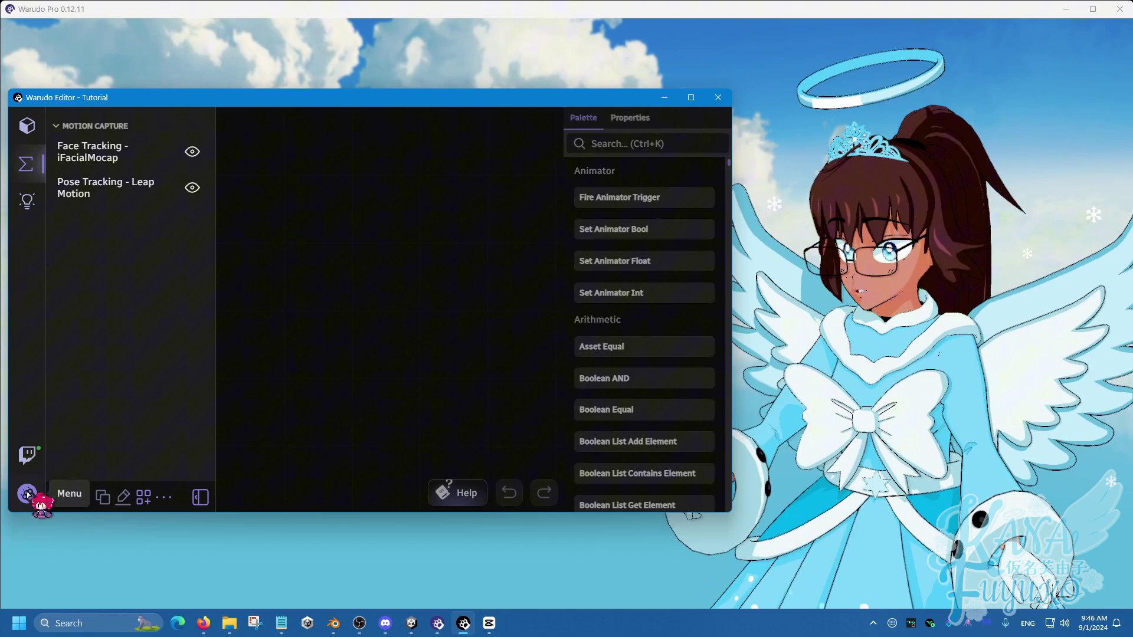
left_click(27, 494)
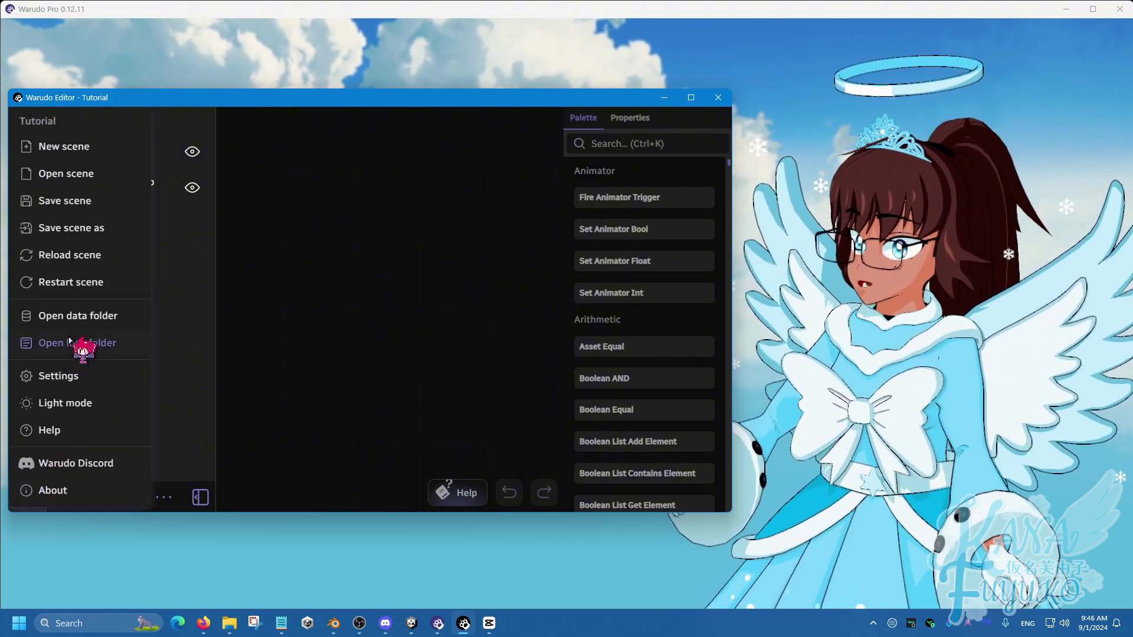
left_click(67, 382)
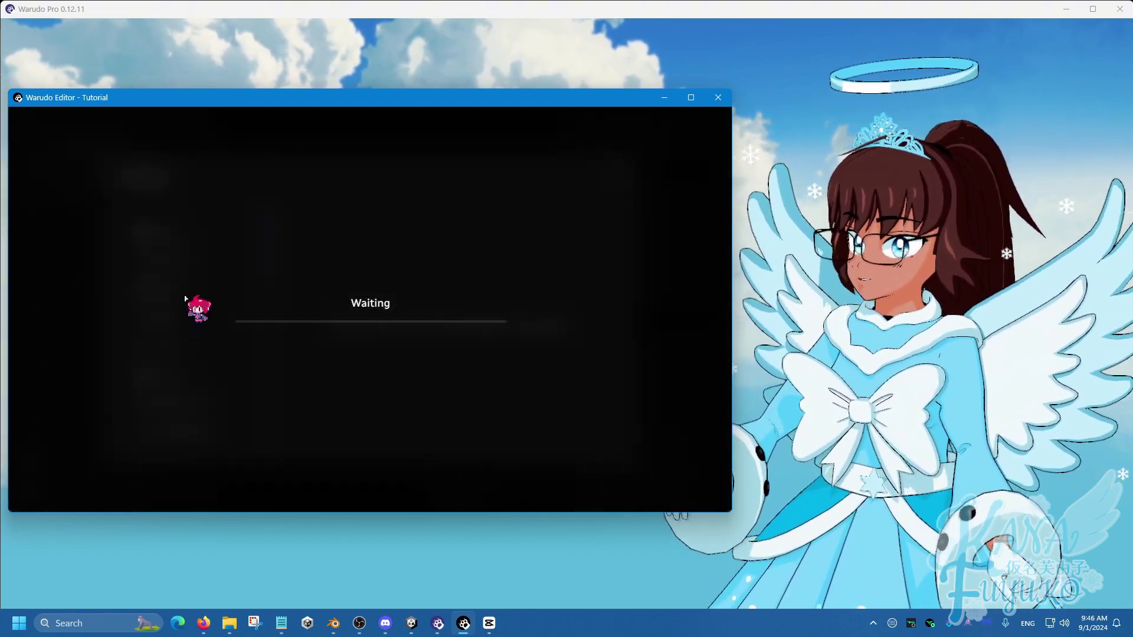
scroll(177, 334, "down", 10)
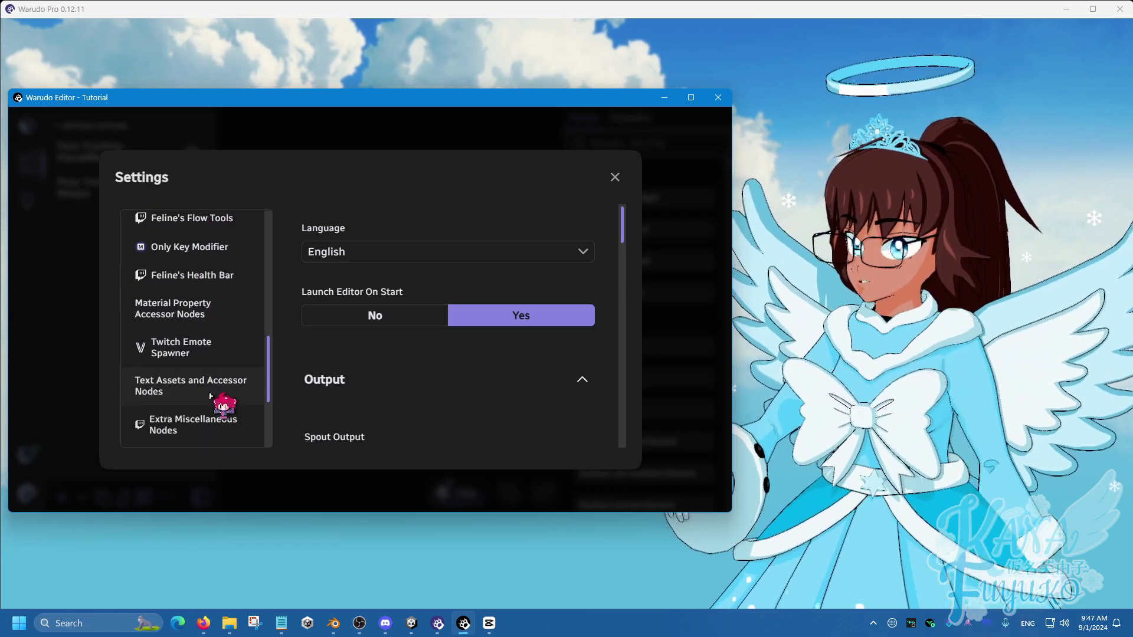
left_click(194, 351)
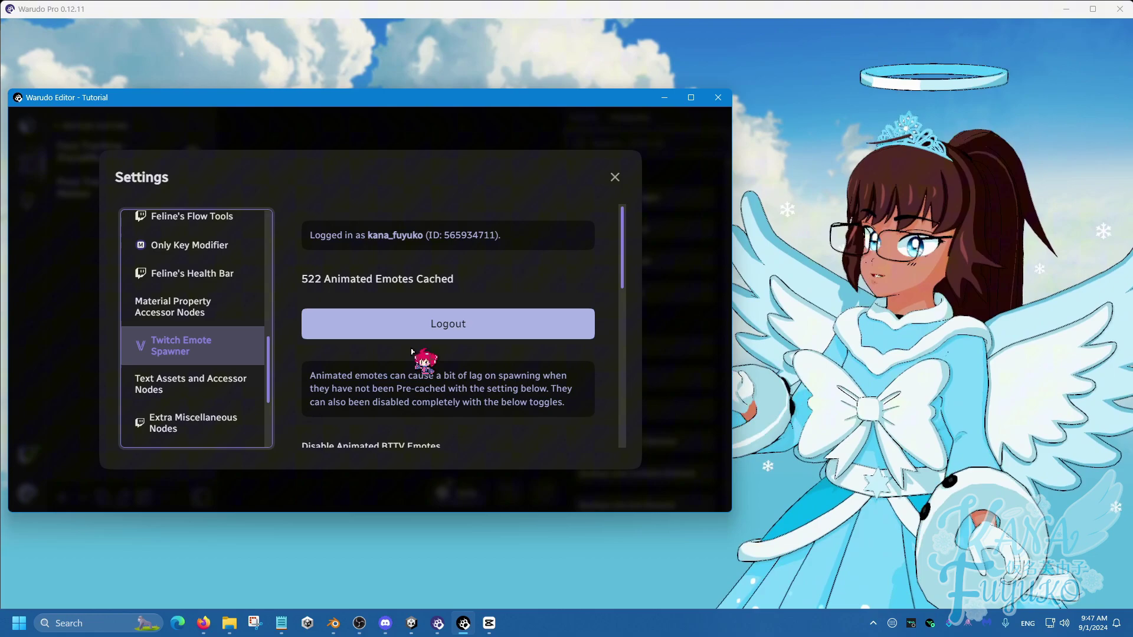
- Review the Twitch Emote Spawner's login status, cached animated emotes and the toggles for disabling animated BTTV, Twitch and 7TV emotes
scroll(454, 382, "down", 1)
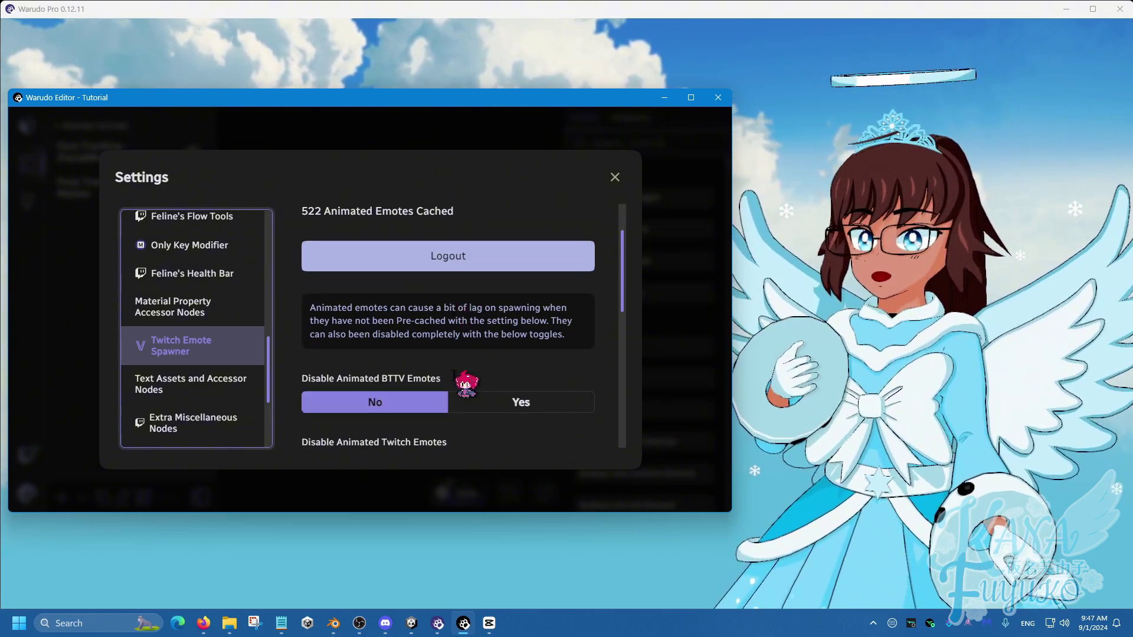
scroll(449, 312, "up", 1)
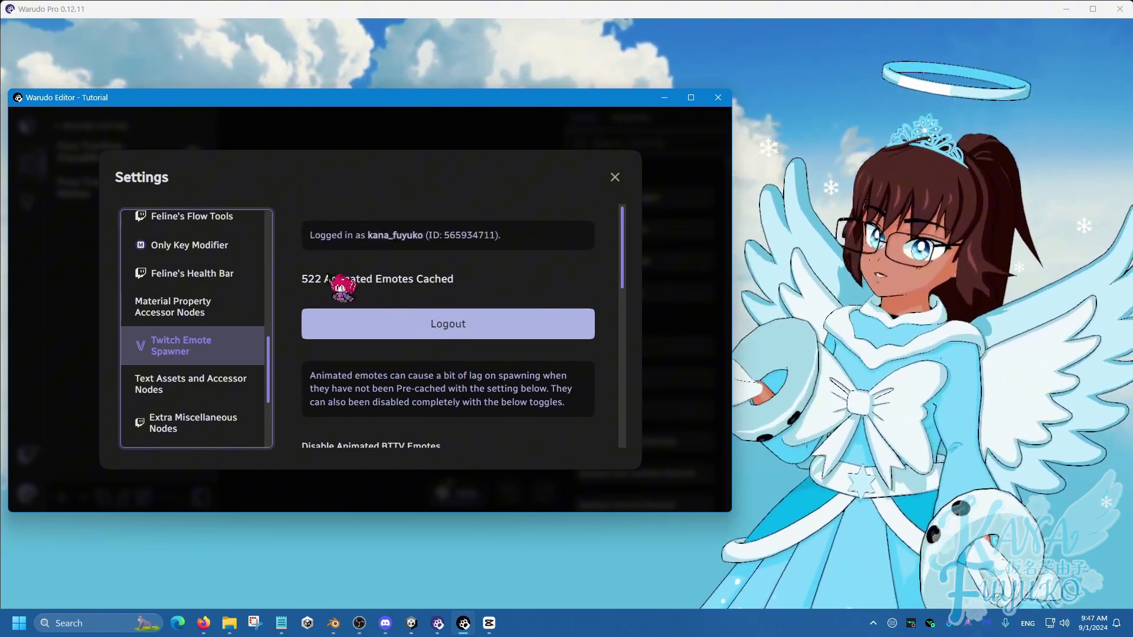
left_click_drag(307, 278, 450, 282)
left_click(451, 283)
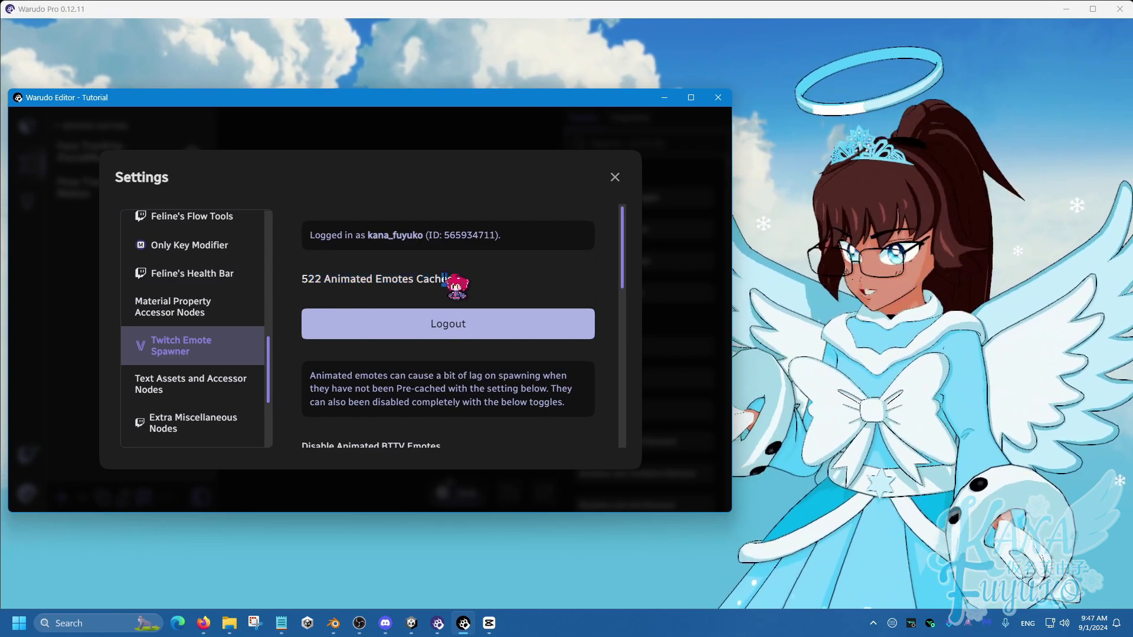
scroll(448, 283, "down", 4)
scroll(448, 285, "up", 1)
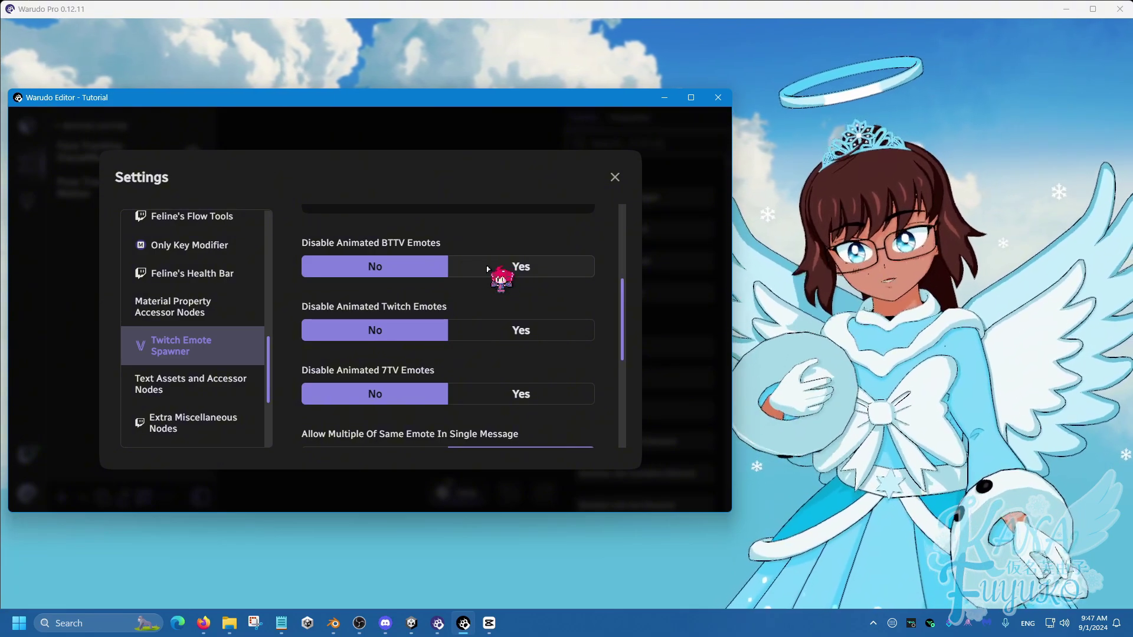
scroll(491, 301, "down", 2)
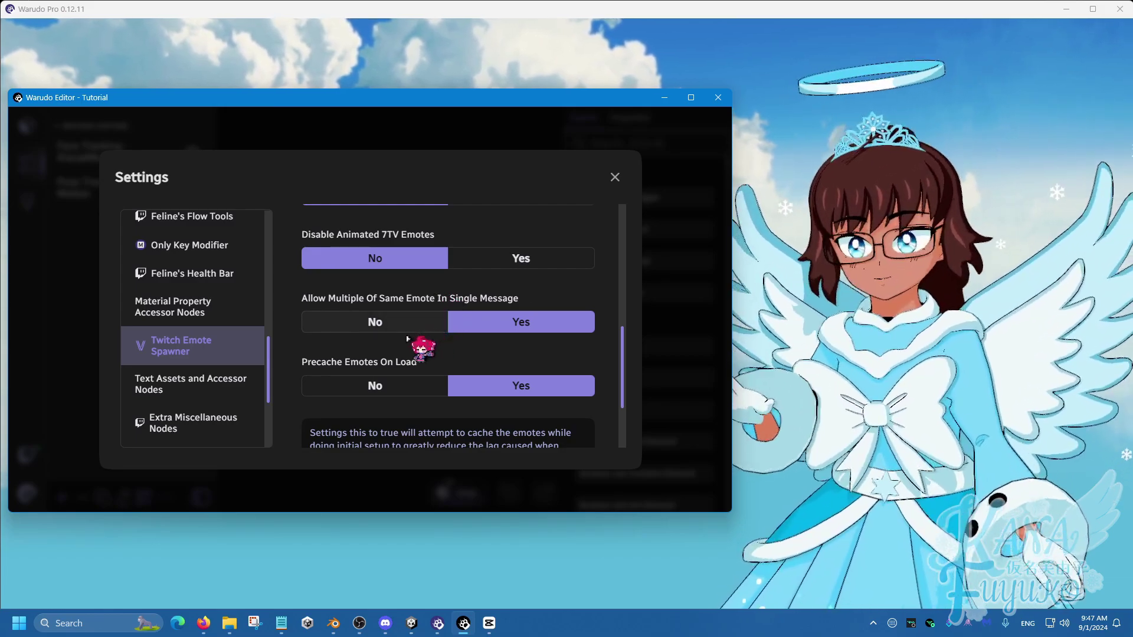
- Switch Allow Multiple Of Same Emote In Single Message and Precache Emotes On Load to No and back to Yes
left_click(392, 322)
left_click(507, 322)
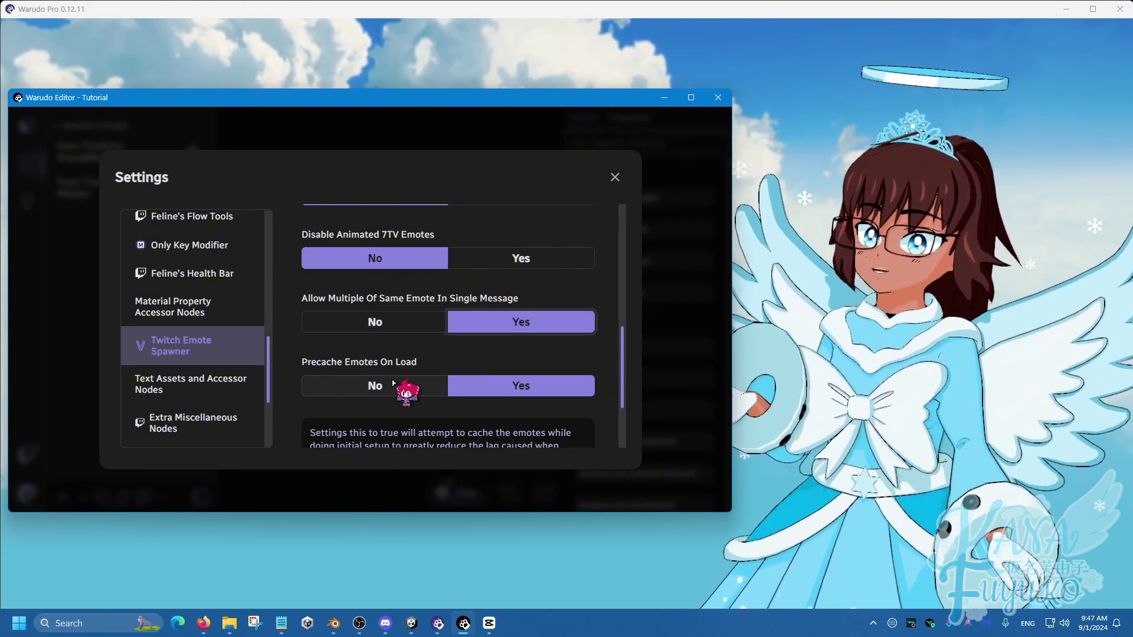
scroll(393, 383, "down", 1)
left_click(392, 317)
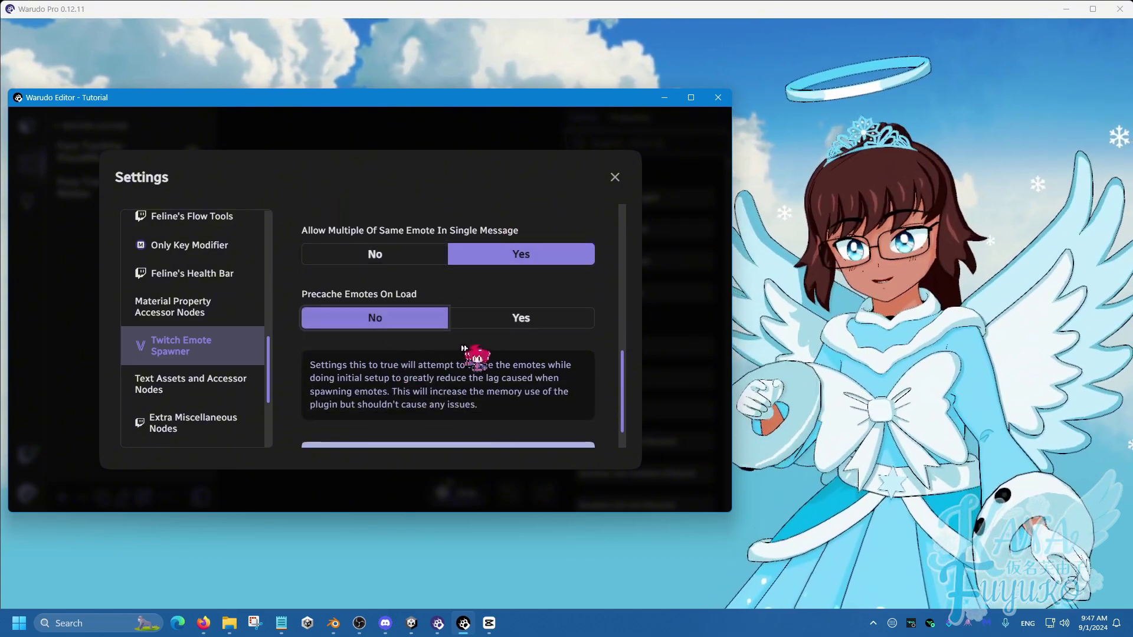
left_click(488, 319)
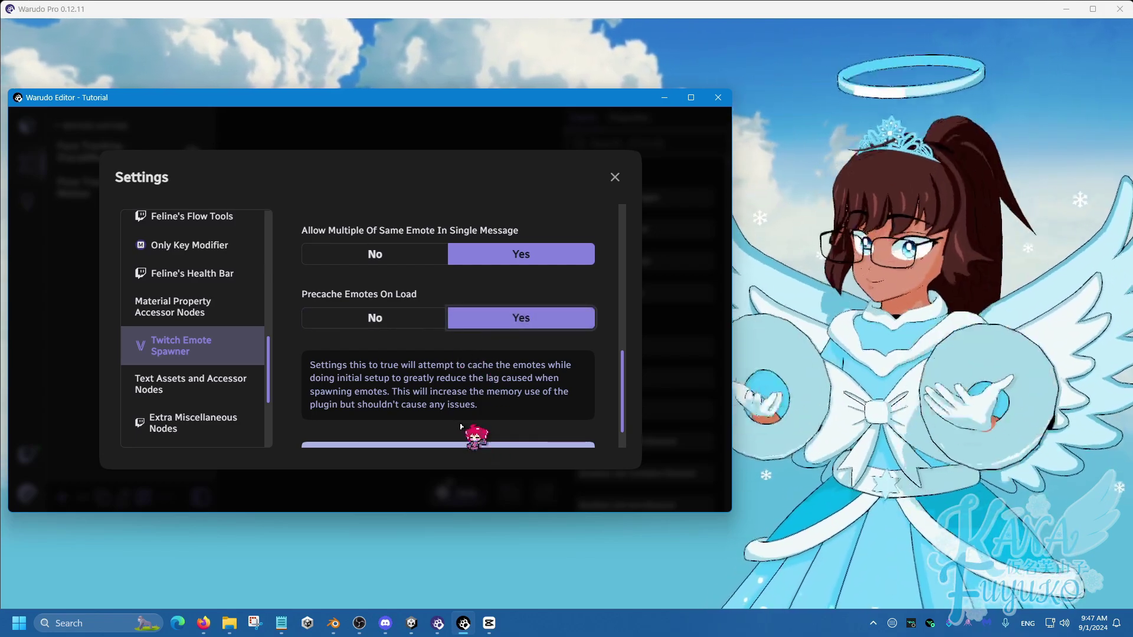
- Reload the emotes in the Twitch Emote Spawner settings and close the settings dialog
scroll(467, 423, "down", 1)
left_click(478, 421)
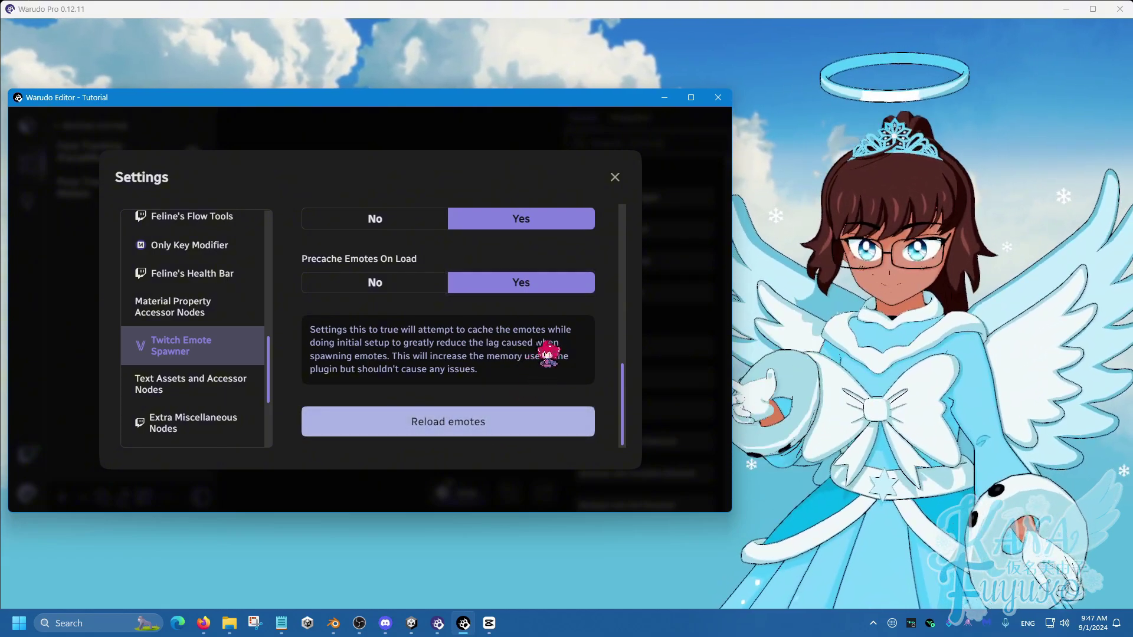
left_click(615, 177)
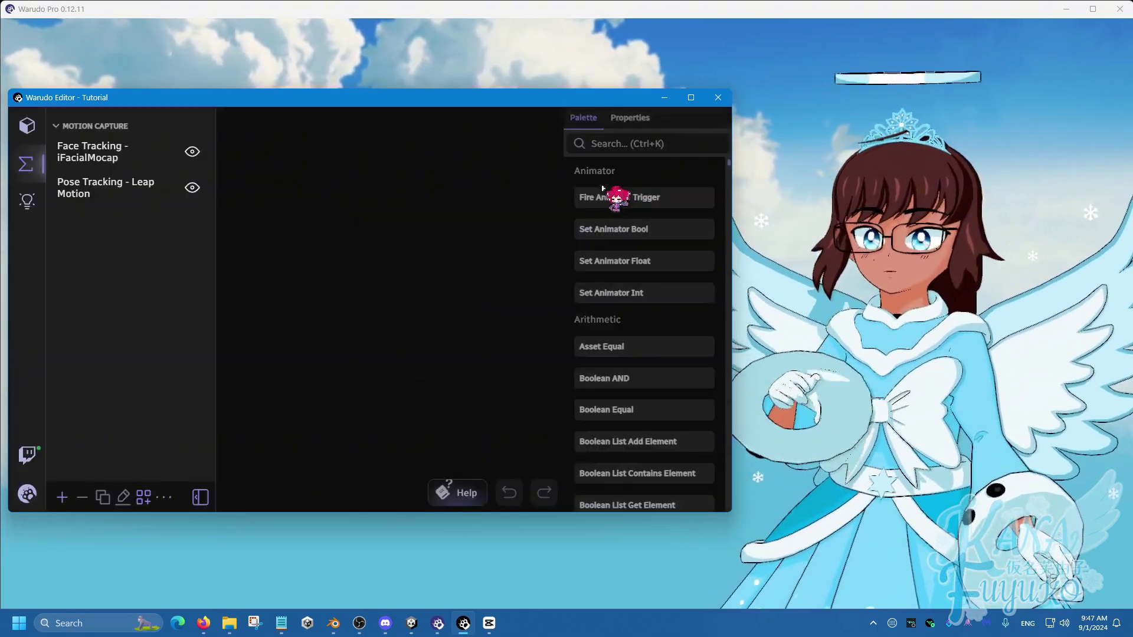
- Create a new blueprint and rename it "Emote Dropper"
left_click(62, 497)
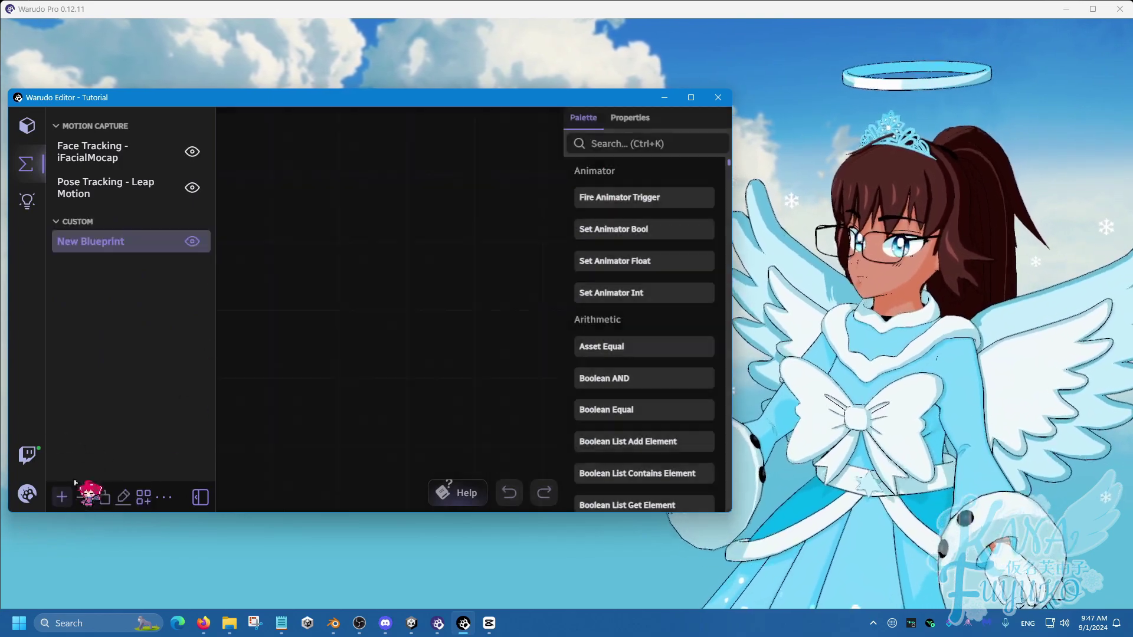
left_click(124, 499)
triple_click(283, 303)
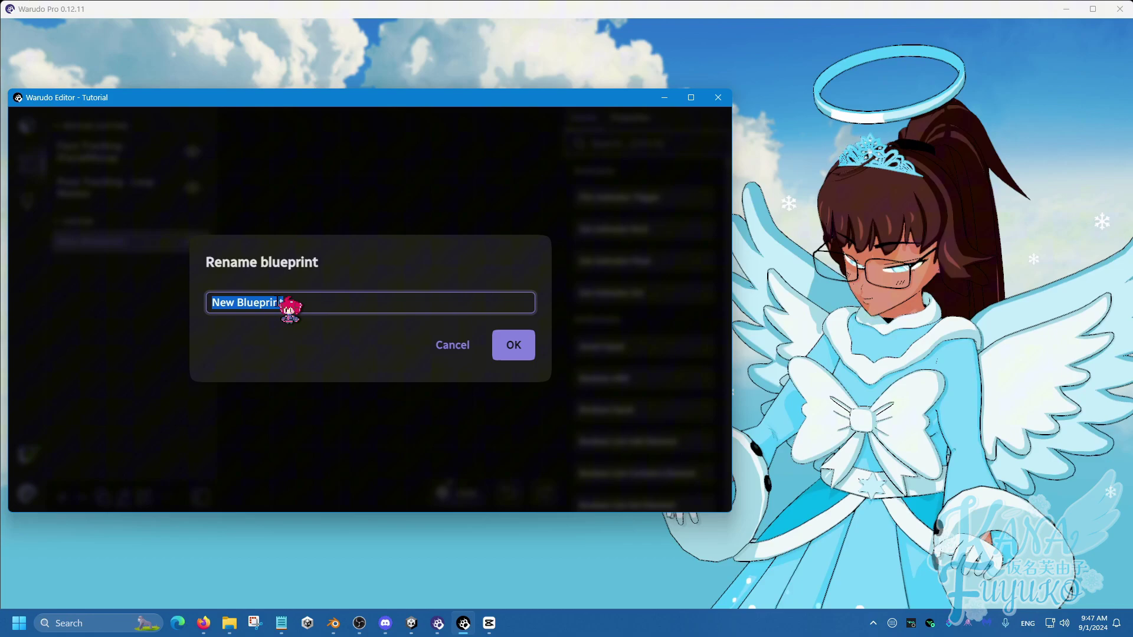
type("Emote Dropper")
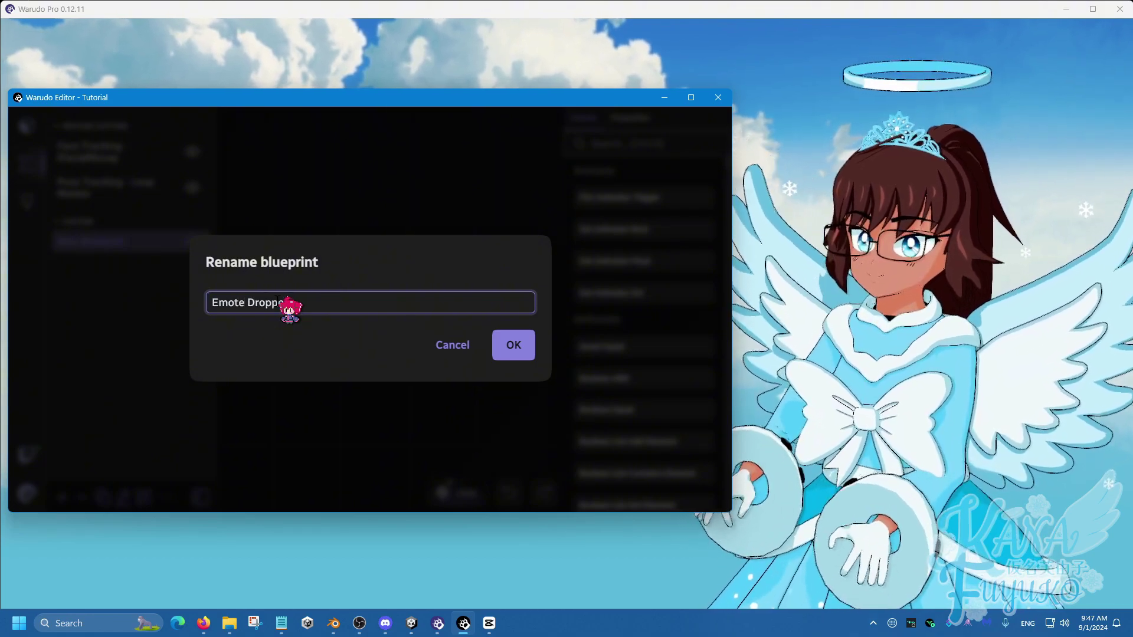
key("Return")
- Search the node palette for "emote" and add the Get Emotes On Twitch Message and Drop Emotes From Twitch Message nodes to the blueprint
left_click(636, 144)
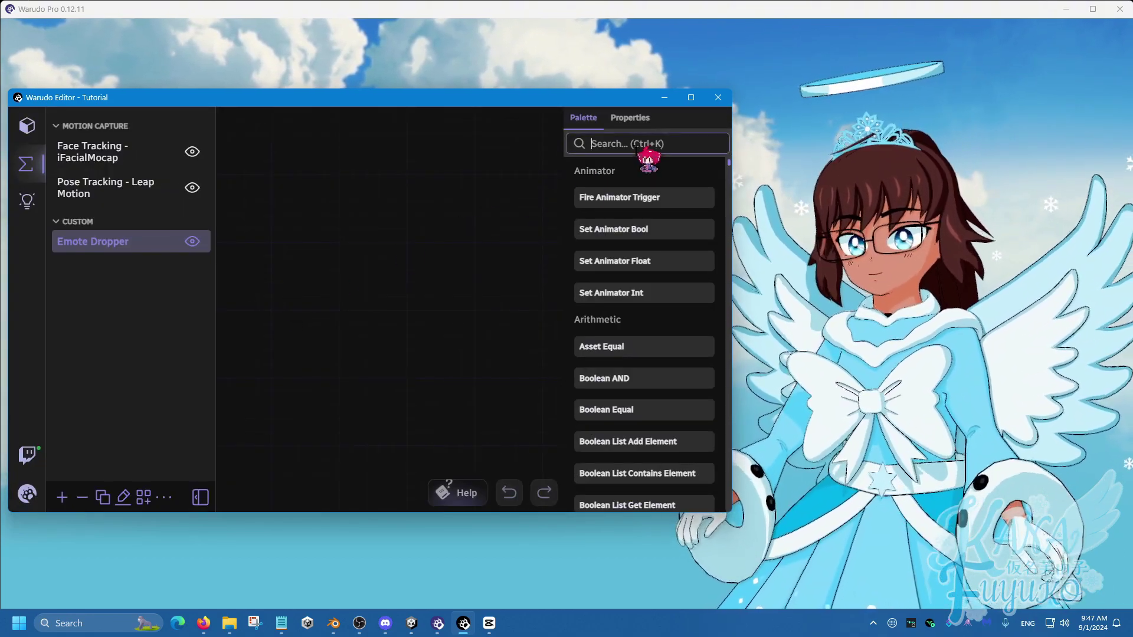
type("emote")
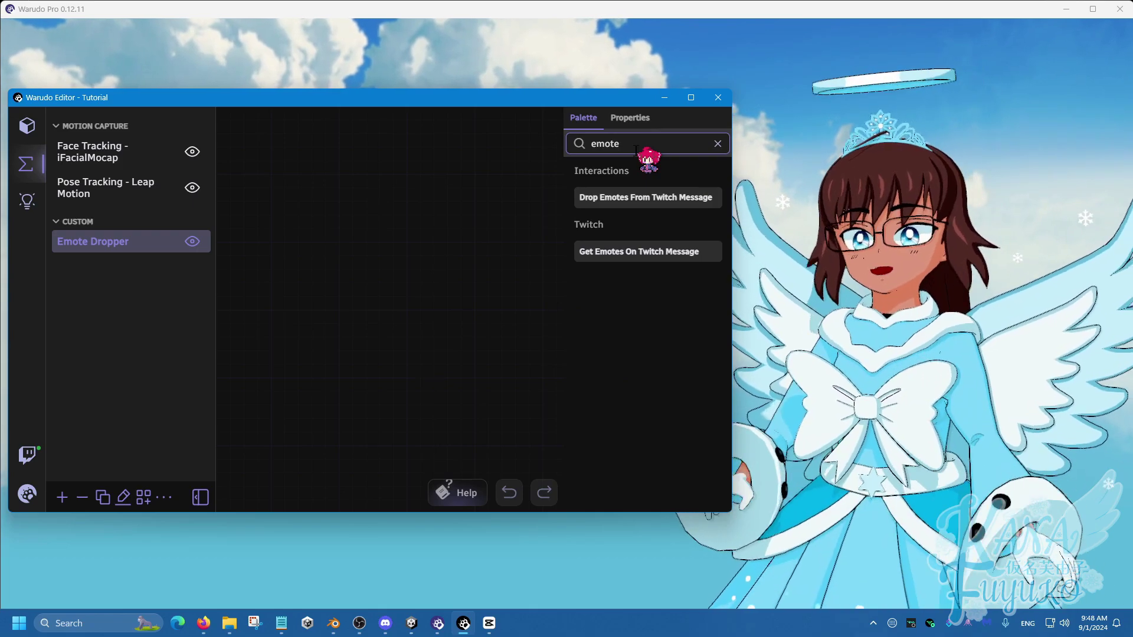
left_click_drag(636, 253, 275, 190)
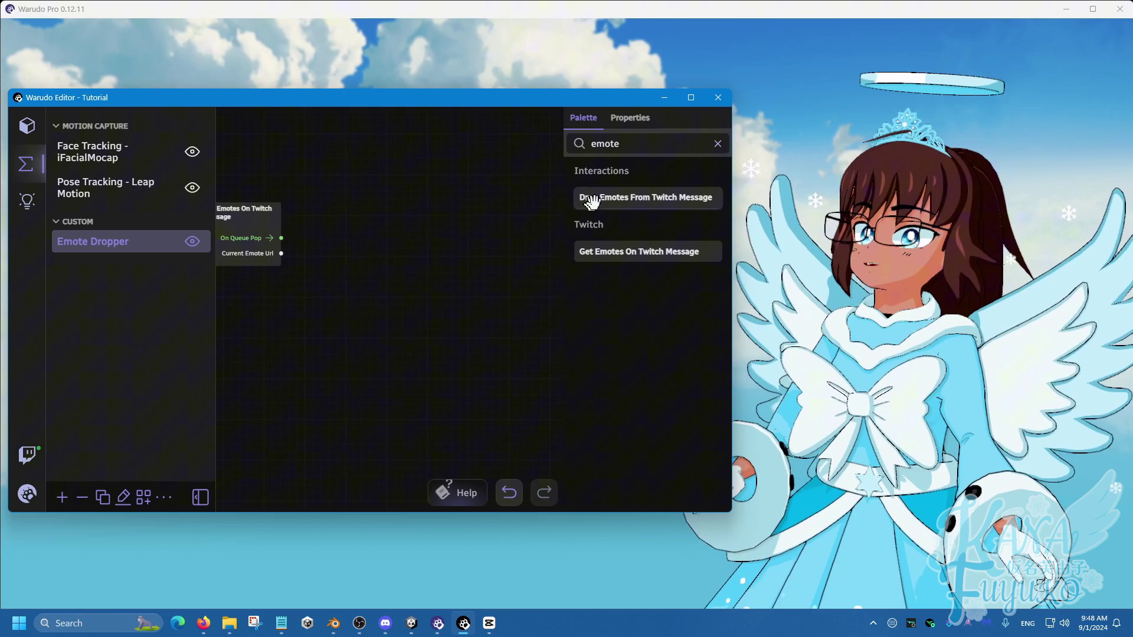
left_click_drag(589, 197, 328, 213)
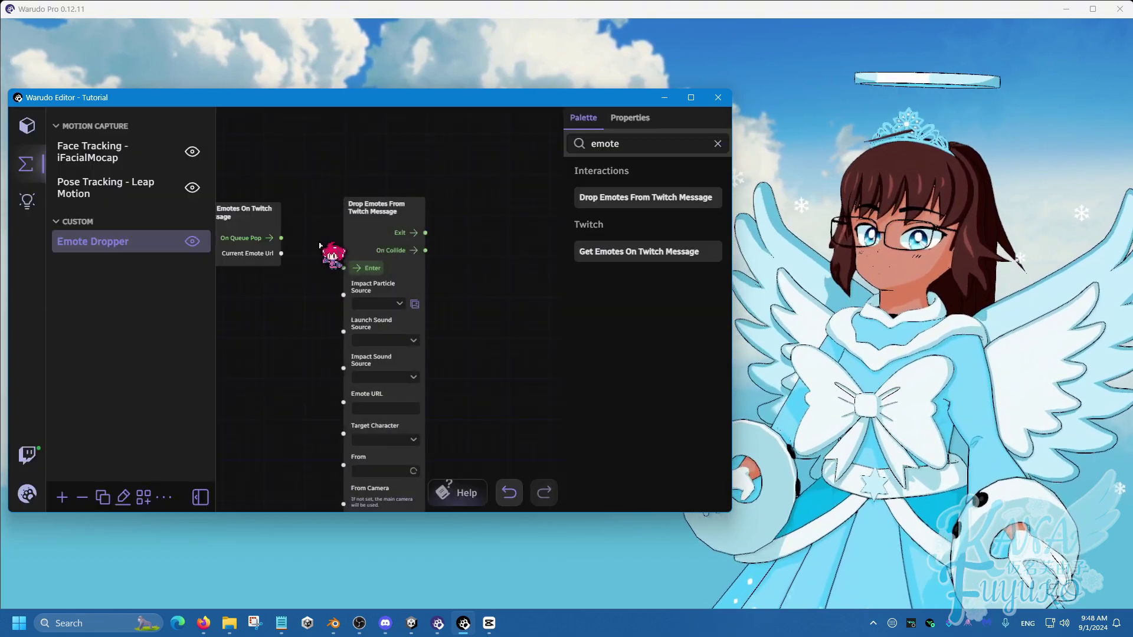
- Connect the On Queue Pop output of Get Emotes On Twitch Message to the Enter input of Drop Emotes From Twitch Message
right_click_drag(295, 309, 398, 296)
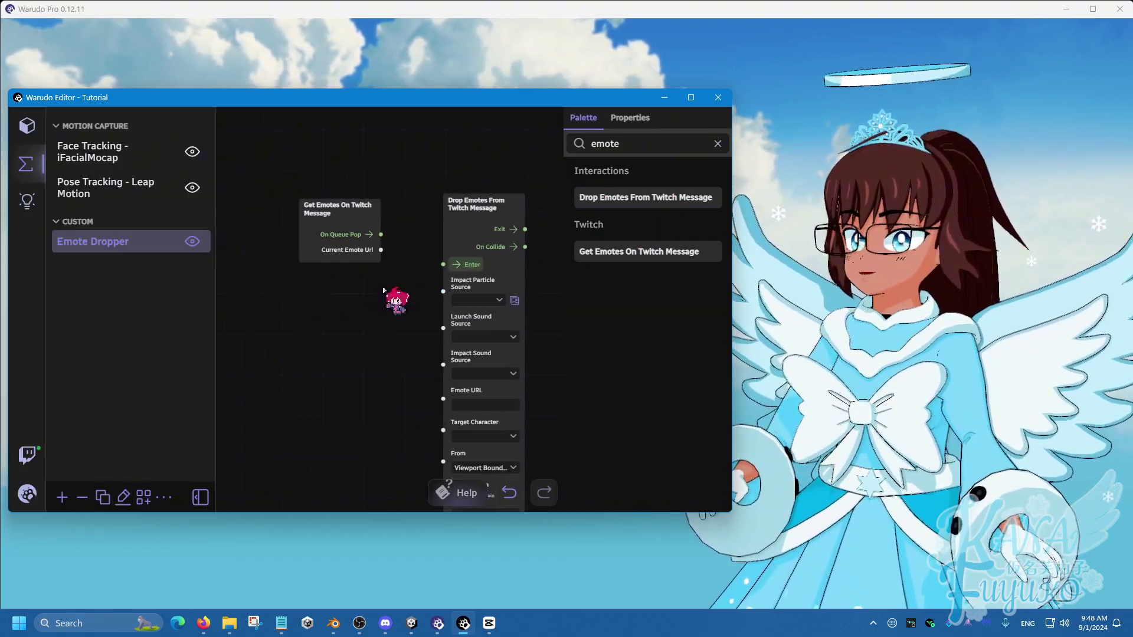
scroll(371, 289, "up", 1)
left_click_drag(352, 227, 421, 259)
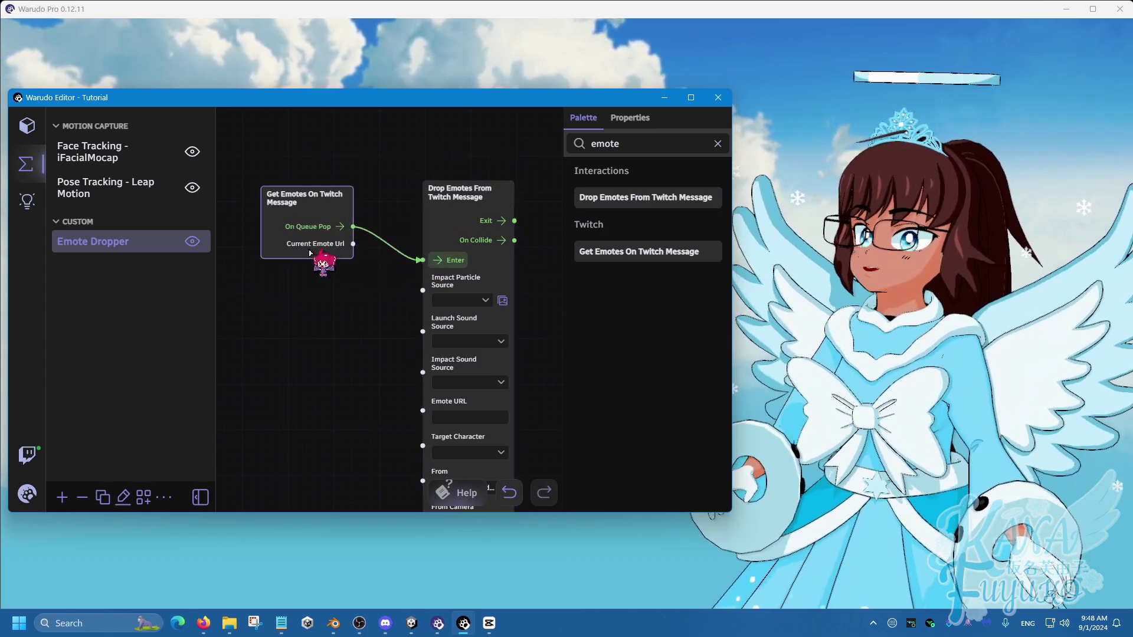
- Connect Current Emote Url to the Emote URL input of Drop Emotes From Twitch Message and set its Target Character to Character
scroll(384, 334, "down", 1)
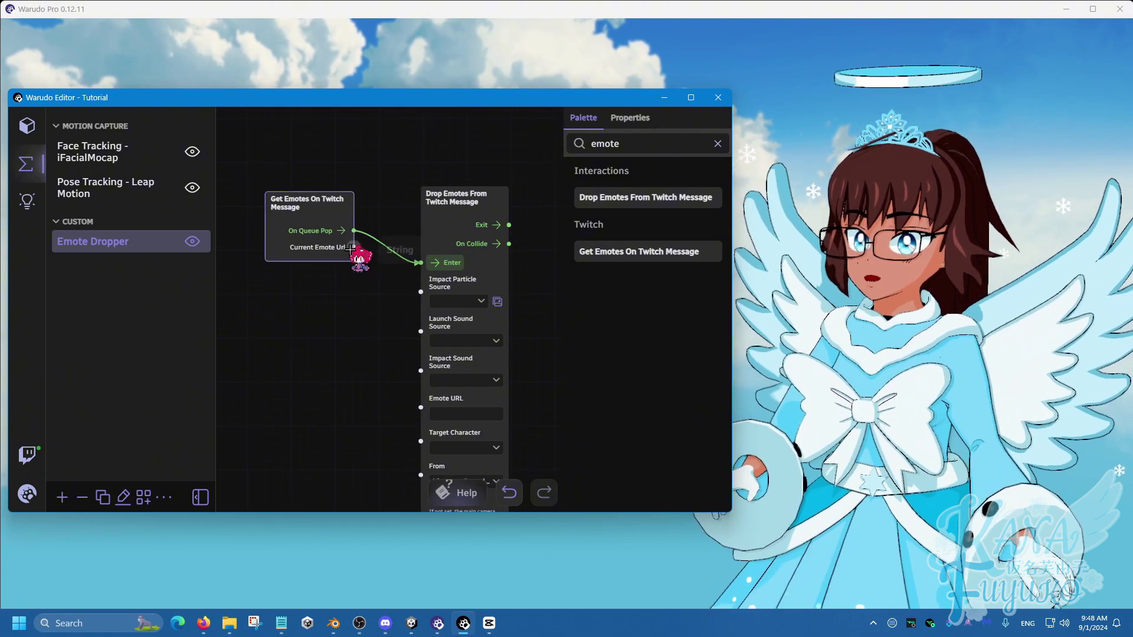
left_click_drag(352, 248, 421, 407)
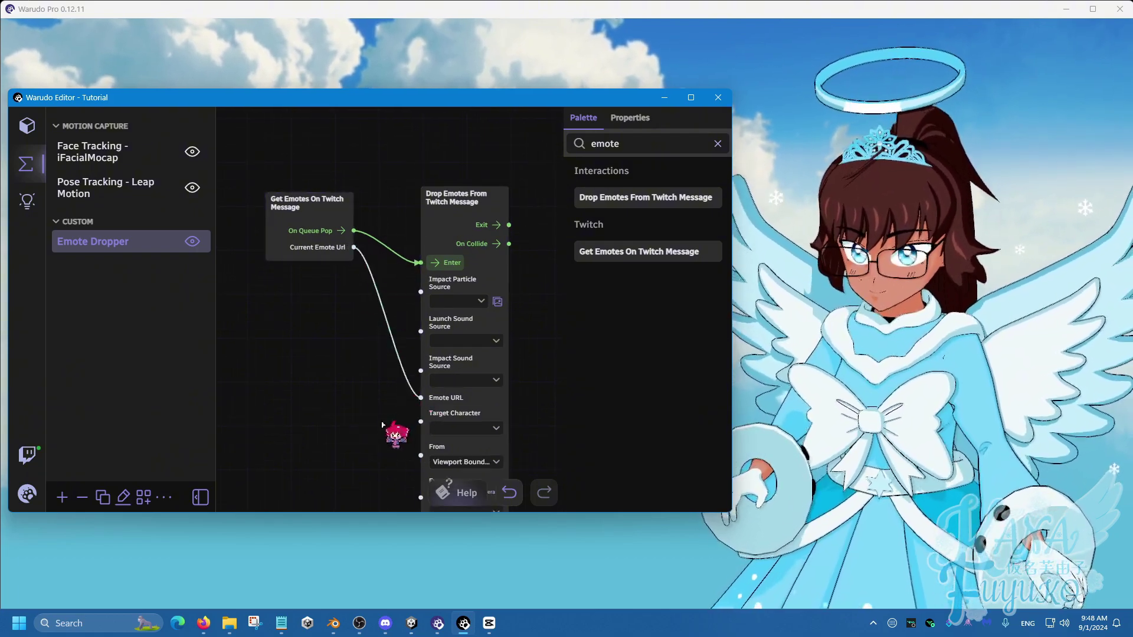
scroll(382, 424, "down", 1)
left_click(477, 434)
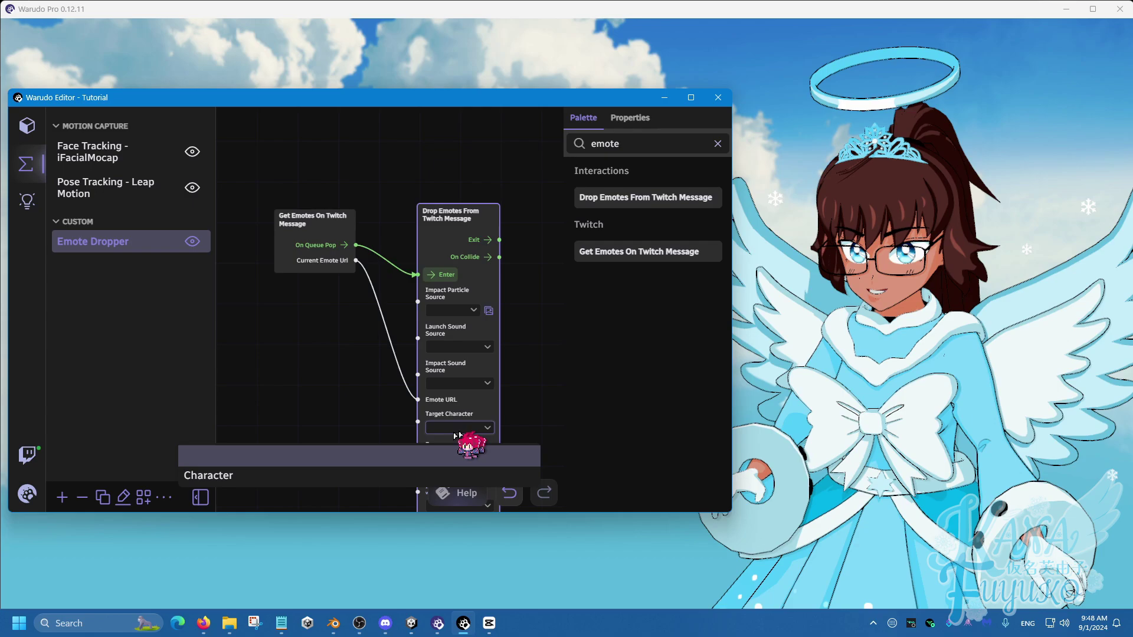
left_click(242, 470)
- Set the Impact Particle Source of Drop Emotes From Twitch Message to Basic Impact 11
middle_click_drag(319, 433, 314, 396)
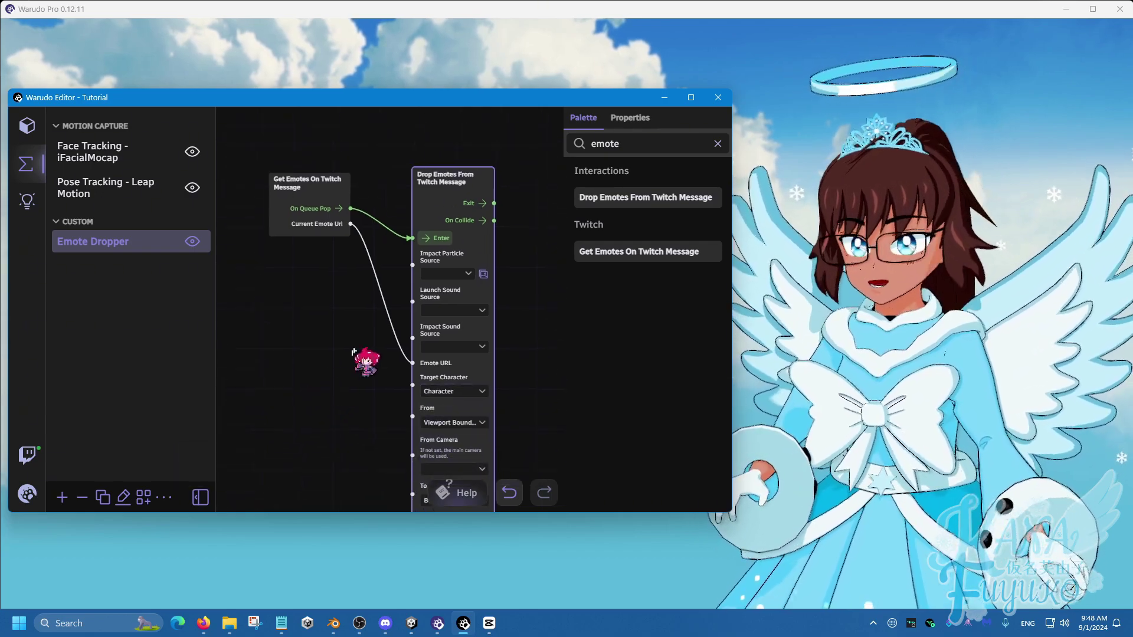
left_click(482, 273)
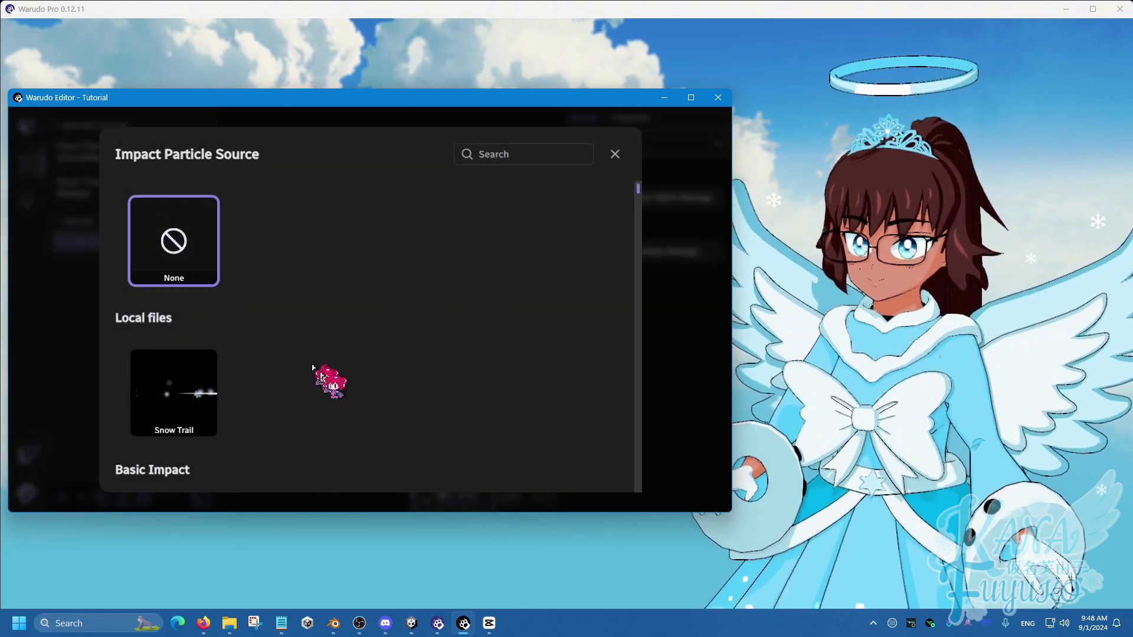
scroll(354, 342, "down", 5)
scroll(425, 330, "up", 1)
scroll(426, 355, "up", 1)
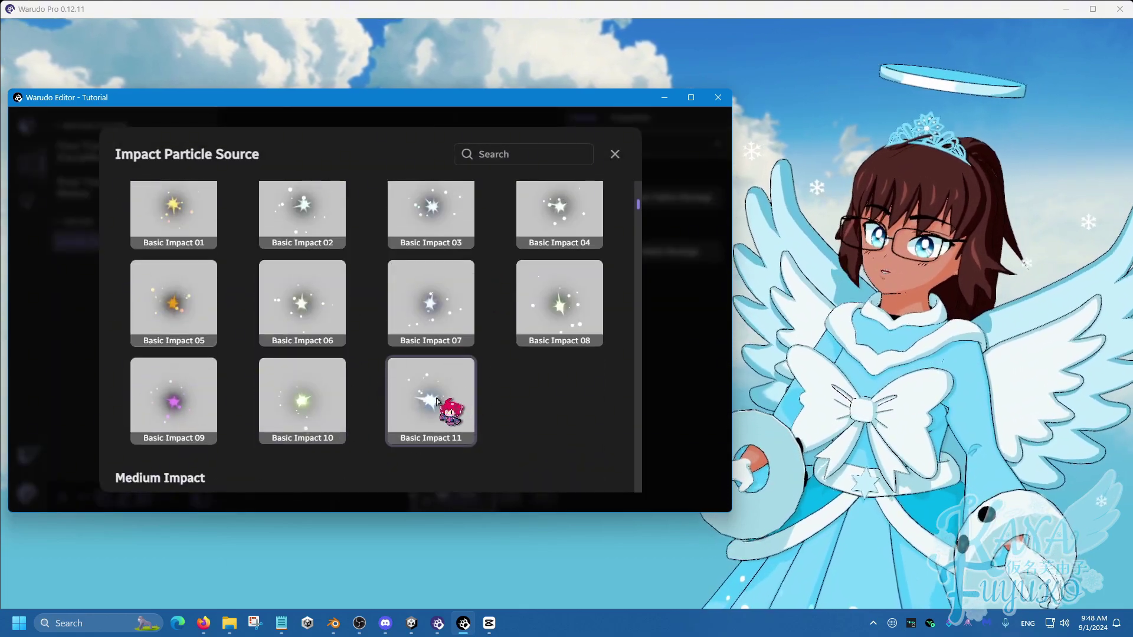
left_click(429, 386)
left_click(614, 154)
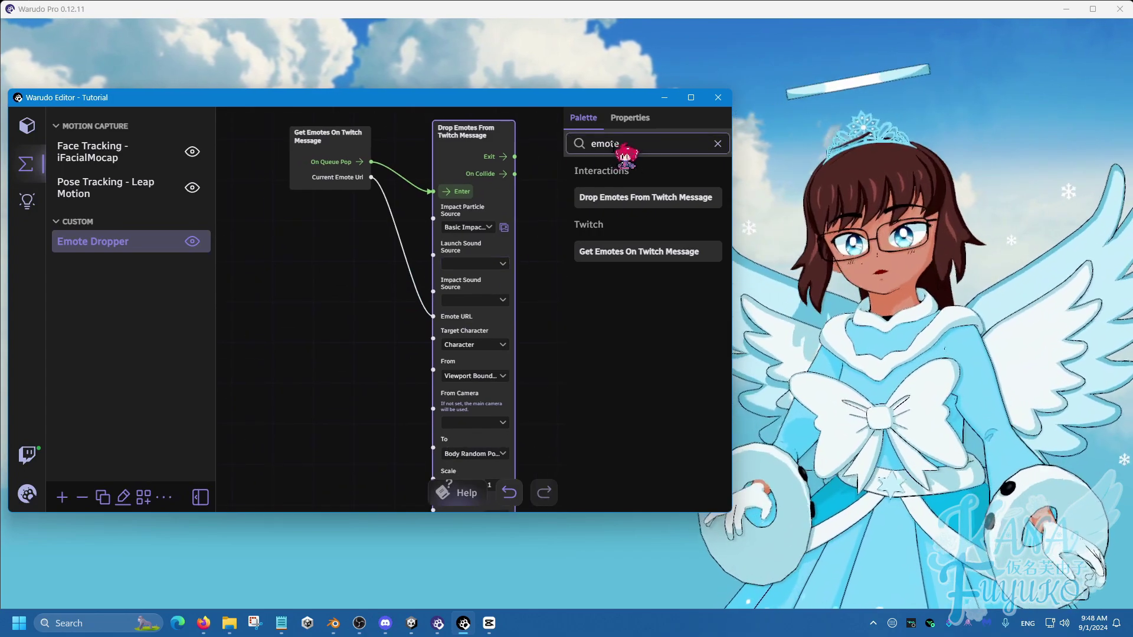
- Search the node palette for "random sound" and add two Get Random Sound nodes below Get Emotes On Twitch Message
double_click(603, 144)
type("random ")
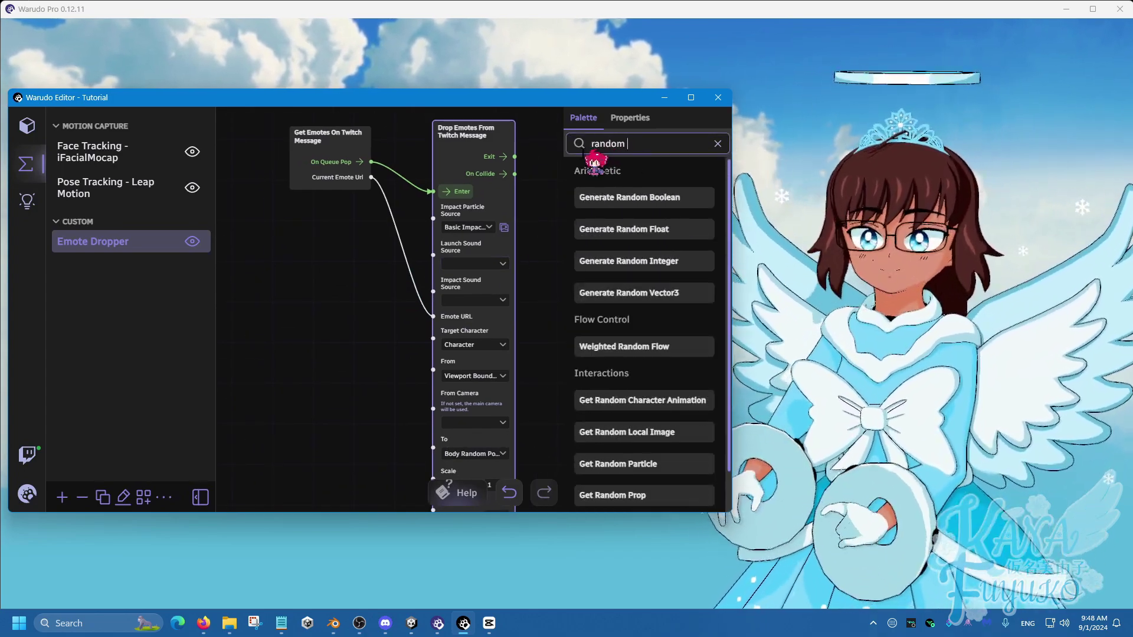
type("sound")
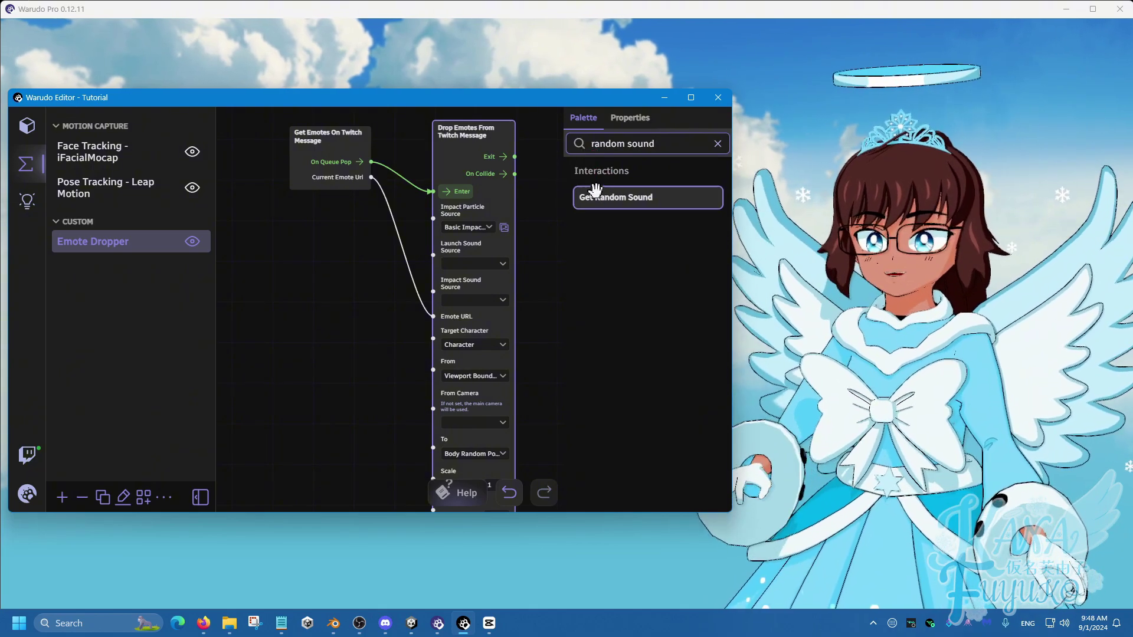
left_click_drag(594, 195, 302, 217)
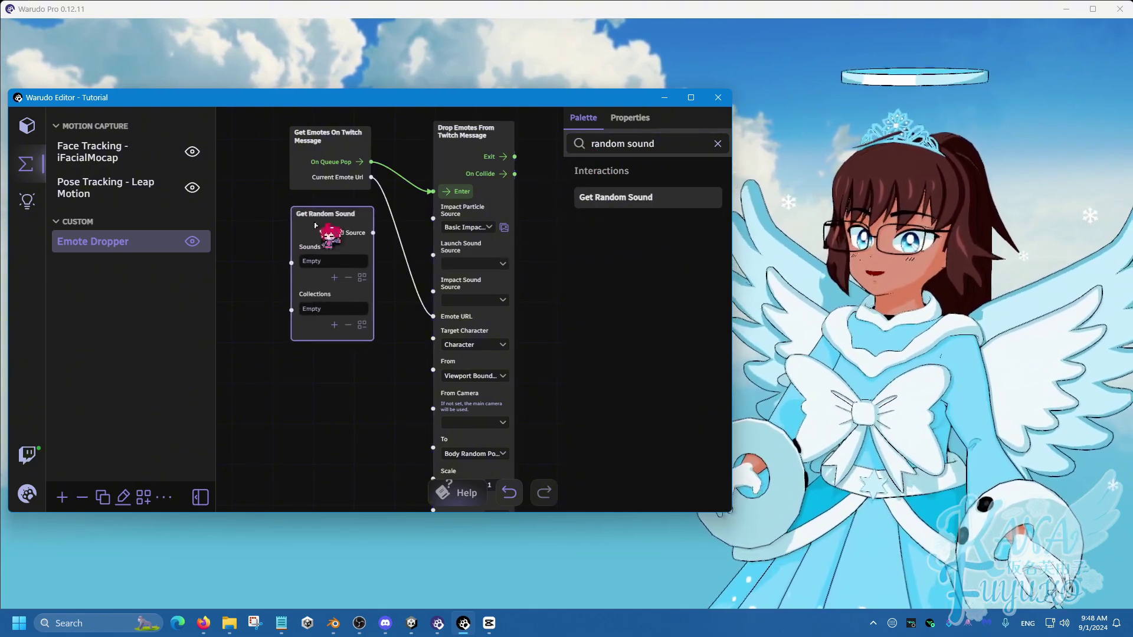
left_click_drag(298, 368, 298, 361)
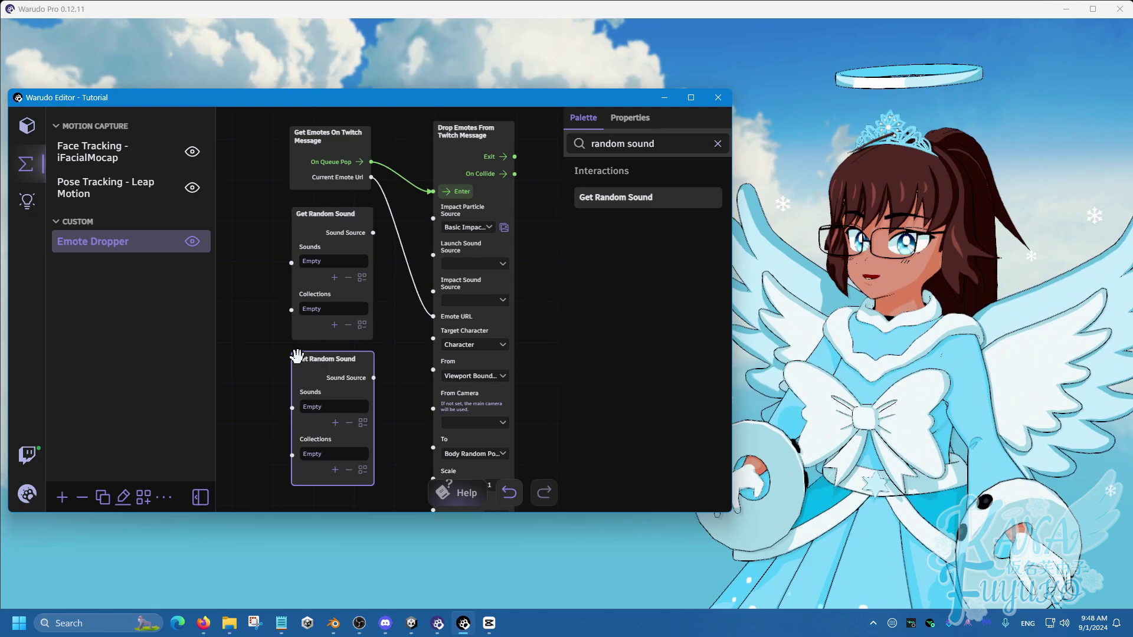
- Connect the upper Get Random Sound node's Sound Source to Launch Sound Source and the lower node's to Impact Sound Source
left_click_drag(373, 233, 433, 255)
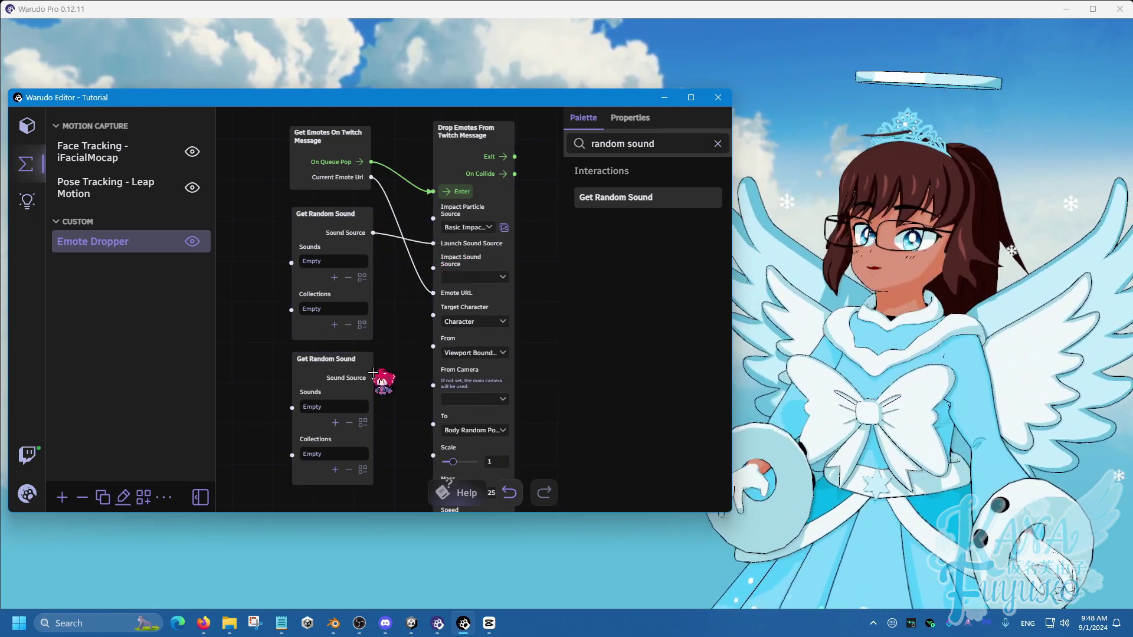
left_click_drag(374, 377, 406, 326)
left_click_drag(427, 269, 432, 263)
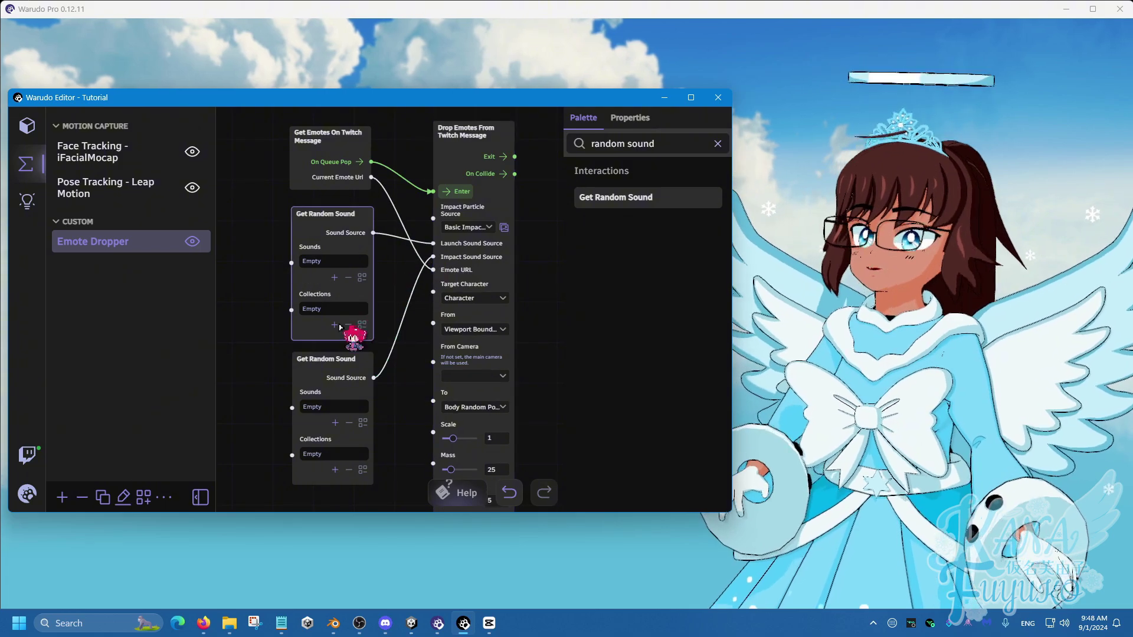
- Add a collection entry to the upper Get Random Sound node and set it to Light Punches
left_click(334, 322)
left_click(339, 309)
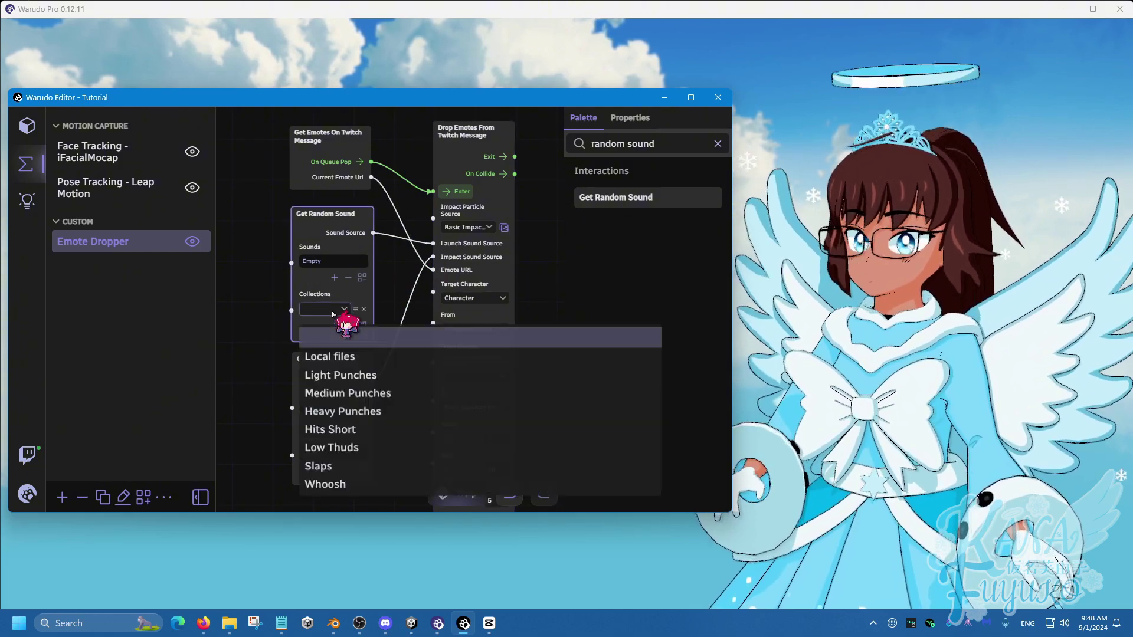
left_click(355, 375)
- Add an empty collection entry to the lower Get Random Sound node and set the upper node's collection to Whoosh
left_click(335, 470)
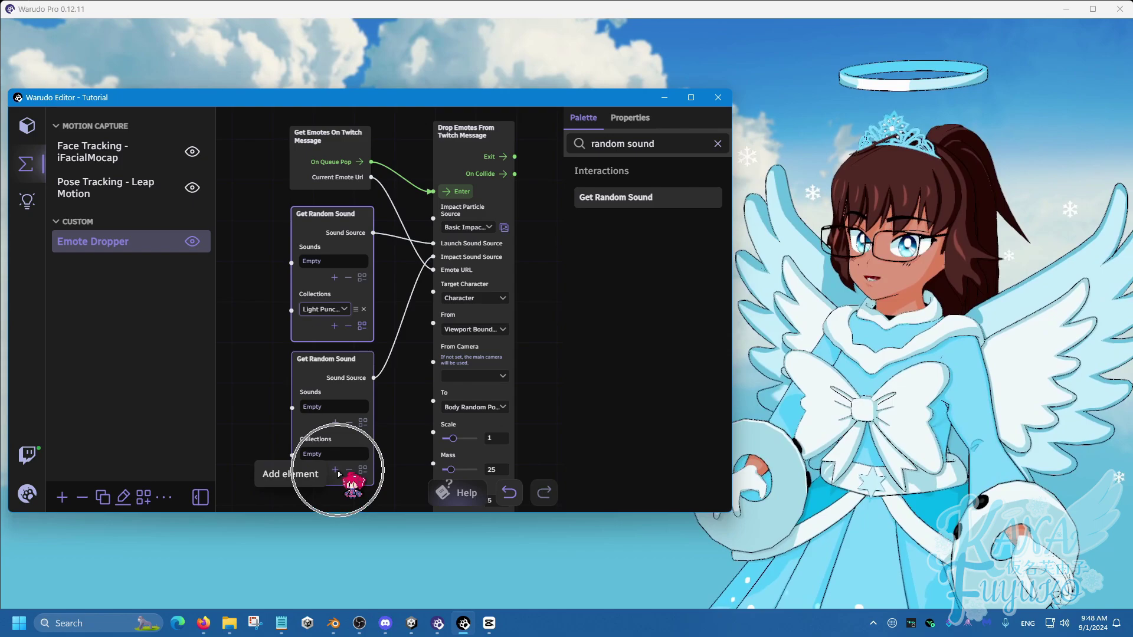
left_click(329, 457)
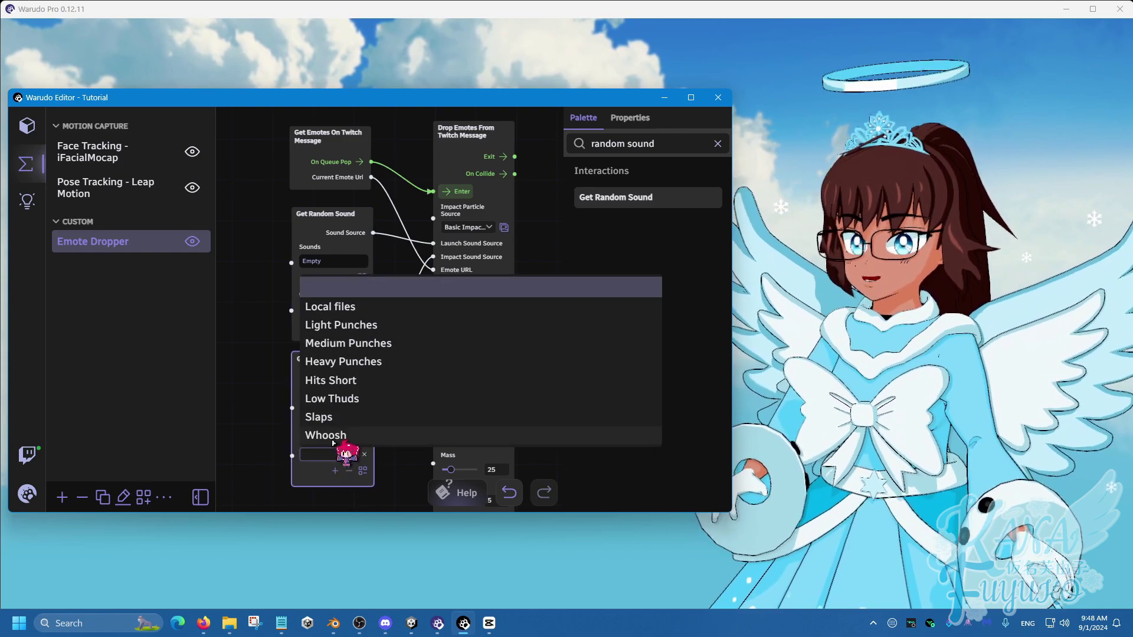
left_click(396, 258)
left_click(333, 310)
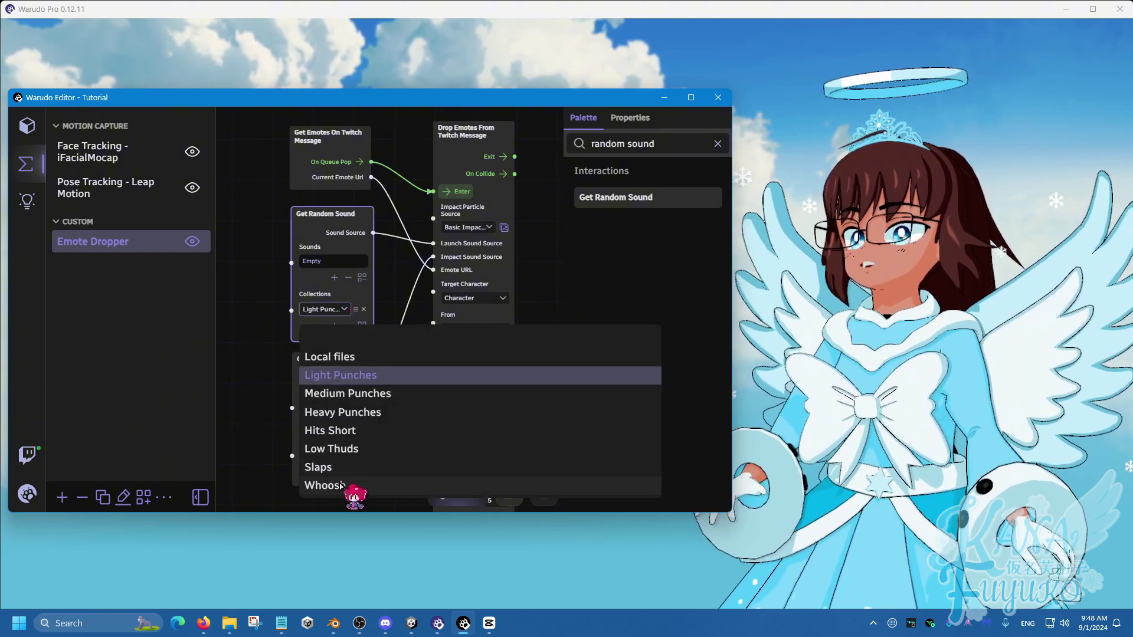
left_click(354, 499)
- Set the lower Get Random Sound node's collection to Light Punches
left_click(333, 455)
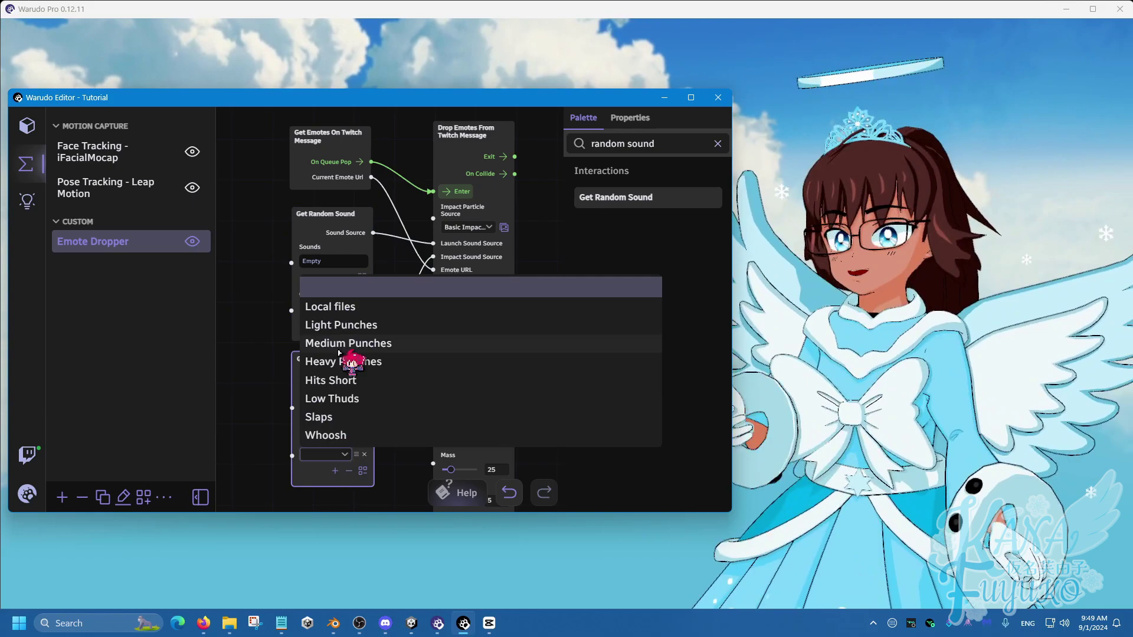
left_click(353, 326)
left_click(385, 337)
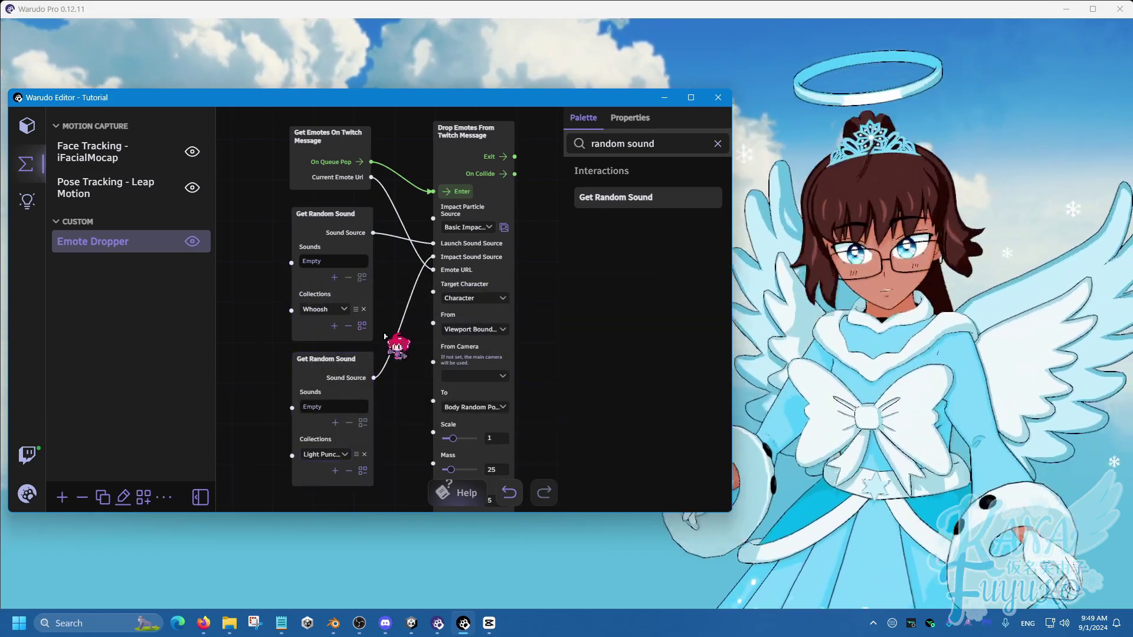
- Examine the remaining settings of Drop Emotes From Twitch Message and the choices available for its From setting
middle_click_drag(381, 374, 381, 199)
scroll(378, 308, "down", 1)
scroll(378, 236, "down", 3)
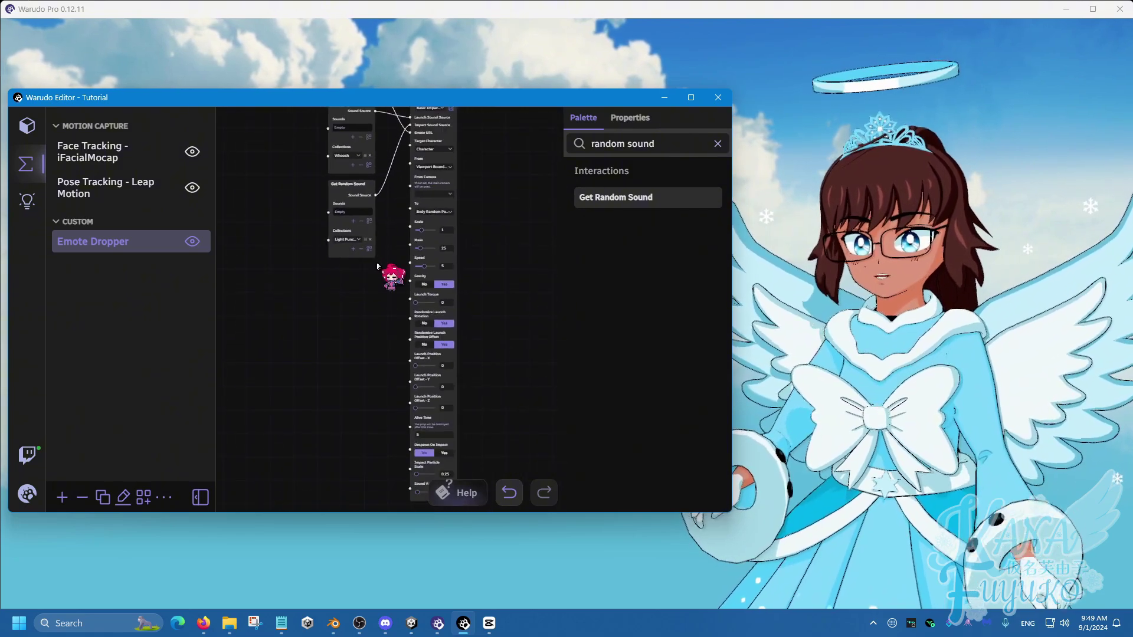
middle_click_drag(378, 275, 405, 386)
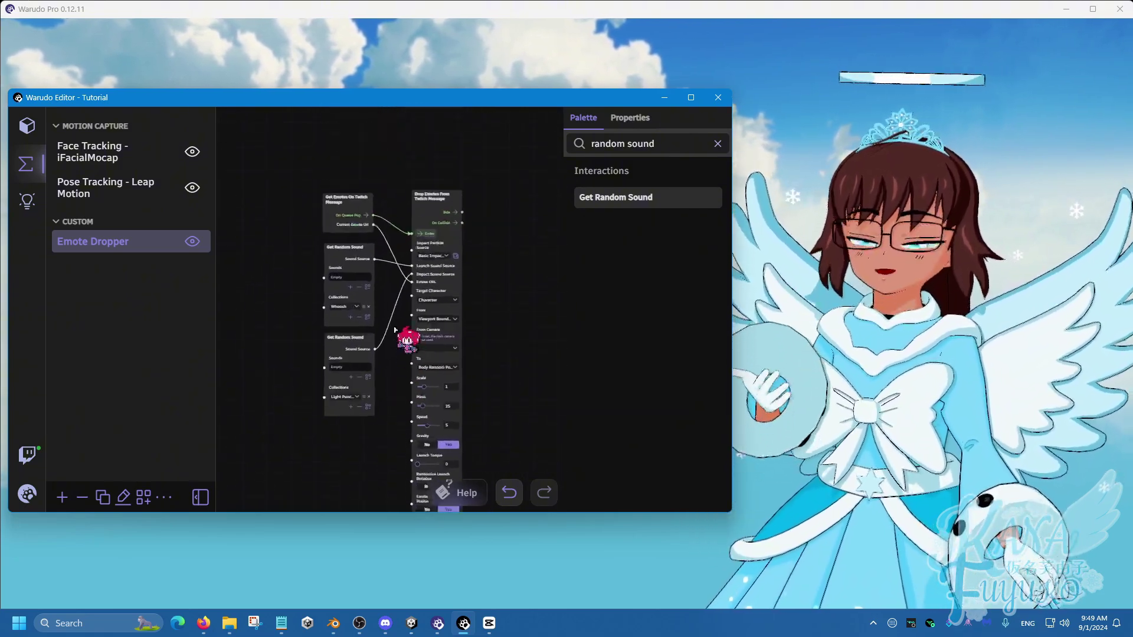
scroll(401, 297, "up", 3)
scroll(401, 297, "up", 2)
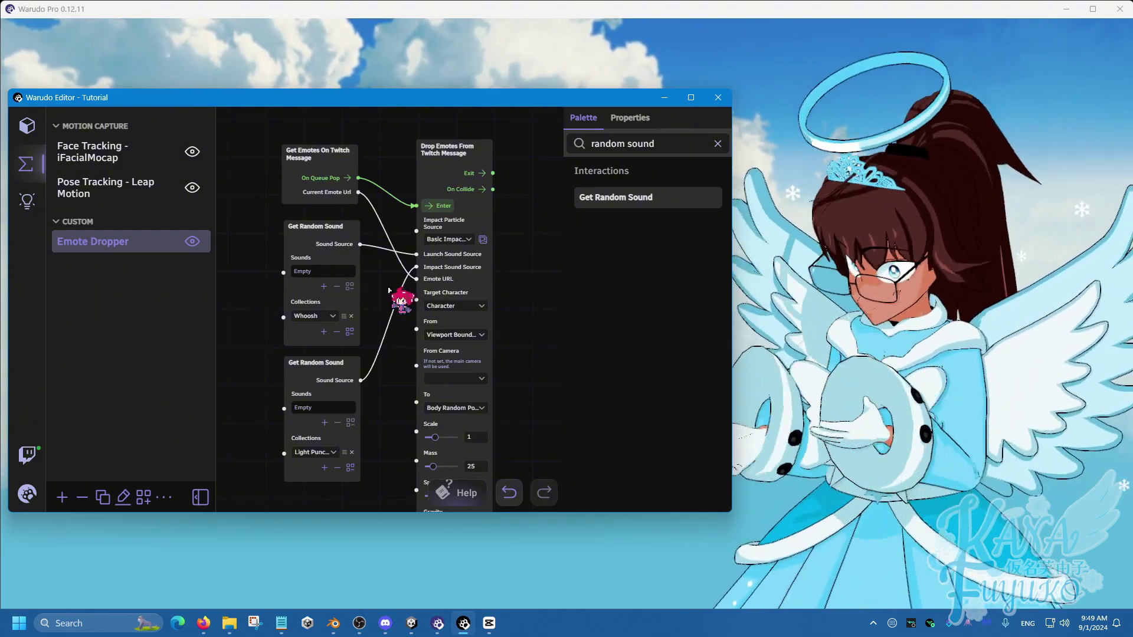
left_click(454, 335)
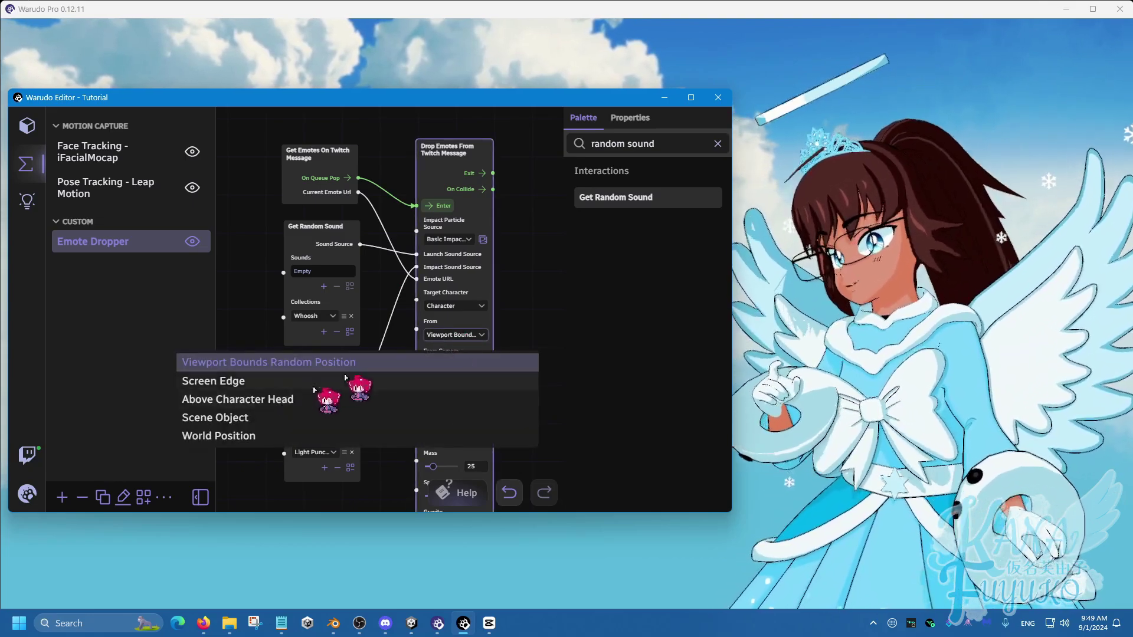
left_click(501, 324)
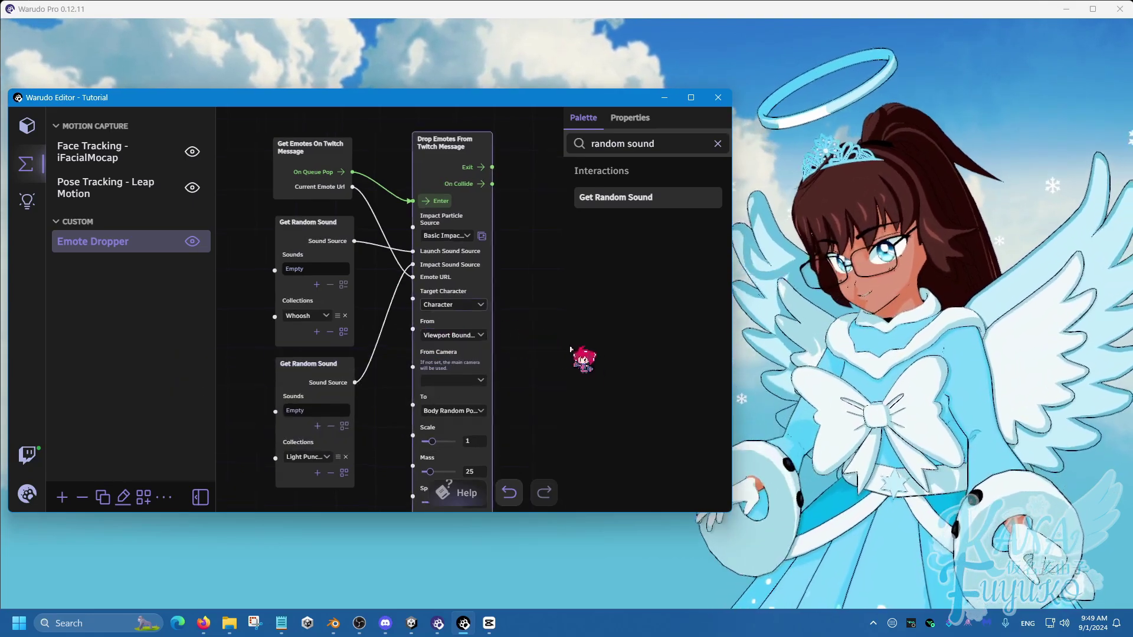
- Set the From position of Drop Emotes From Twitch Message to Above Character Head
scroll(501, 324, "up", 3)
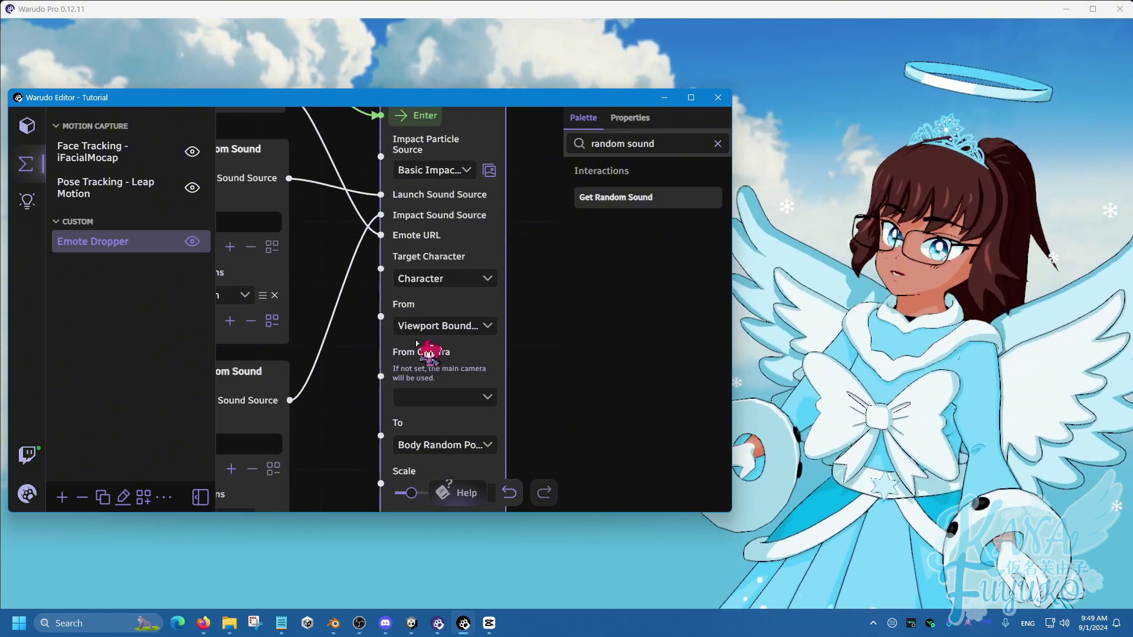
left_click(420, 329)
left_click(293, 386)
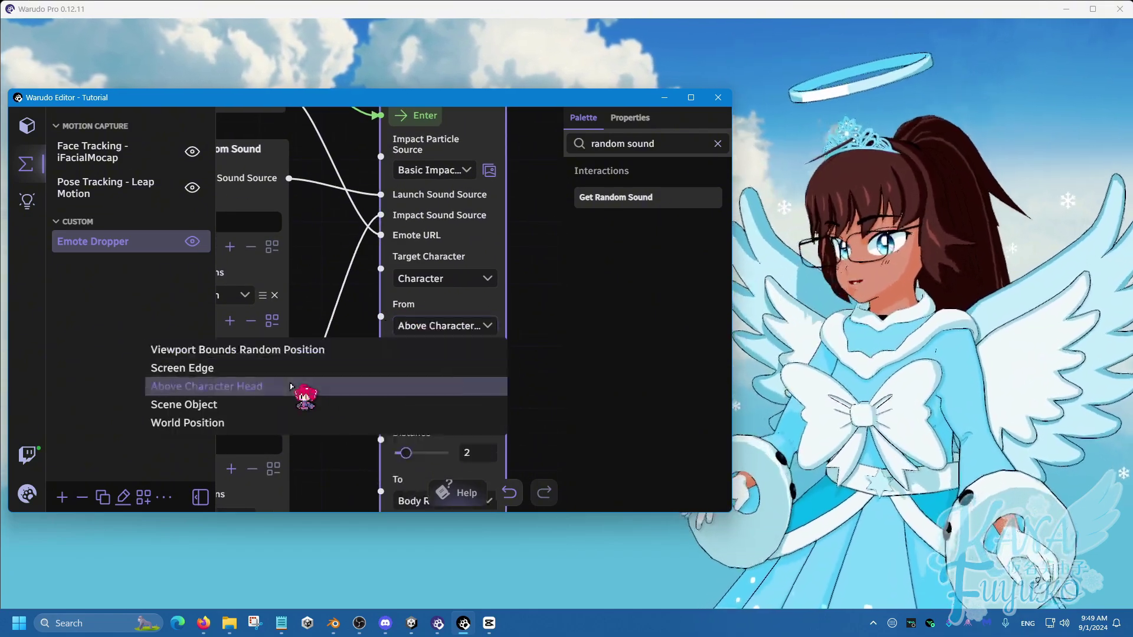
left_click(357, 357)
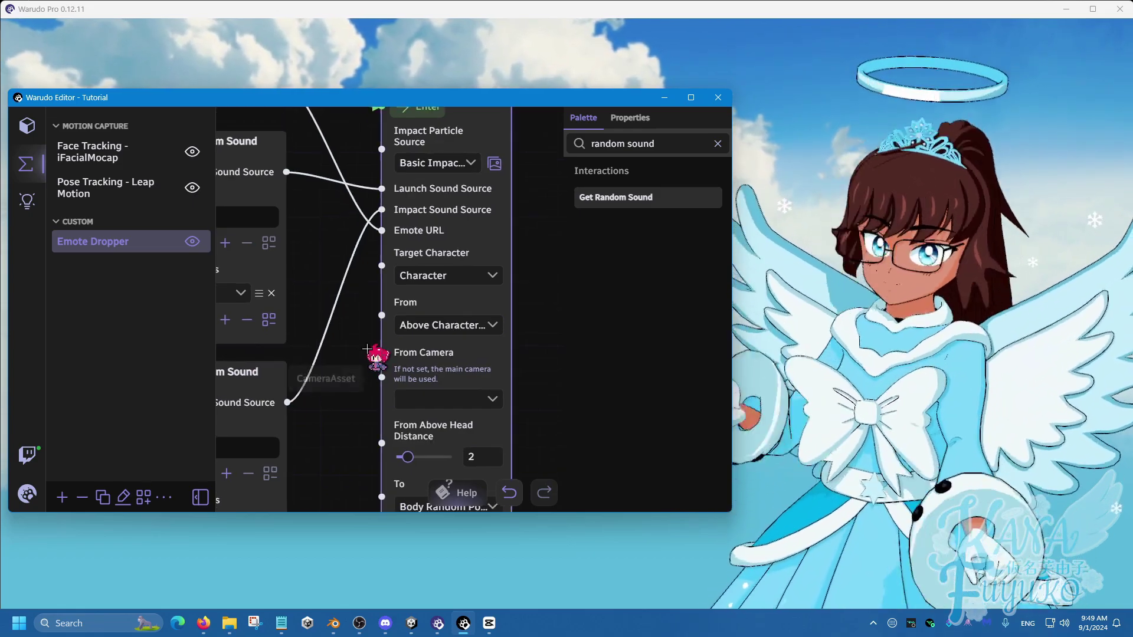
scroll(339, 422, "down", 3)
scroll(331, 435, "down", 3)
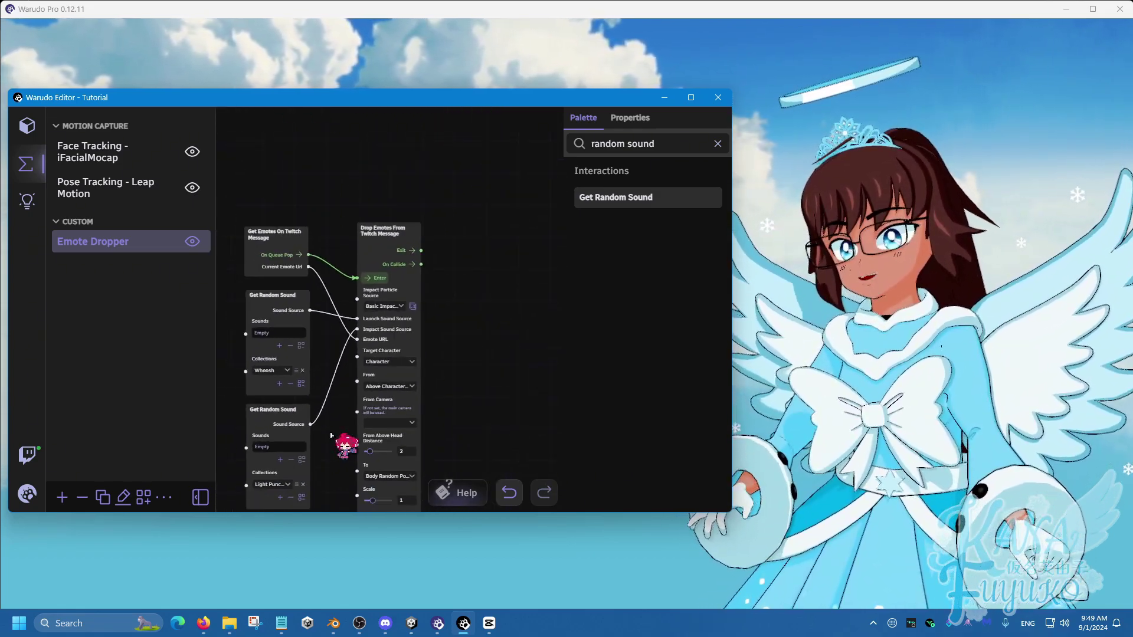
scroll(372, 337, "up", 3)
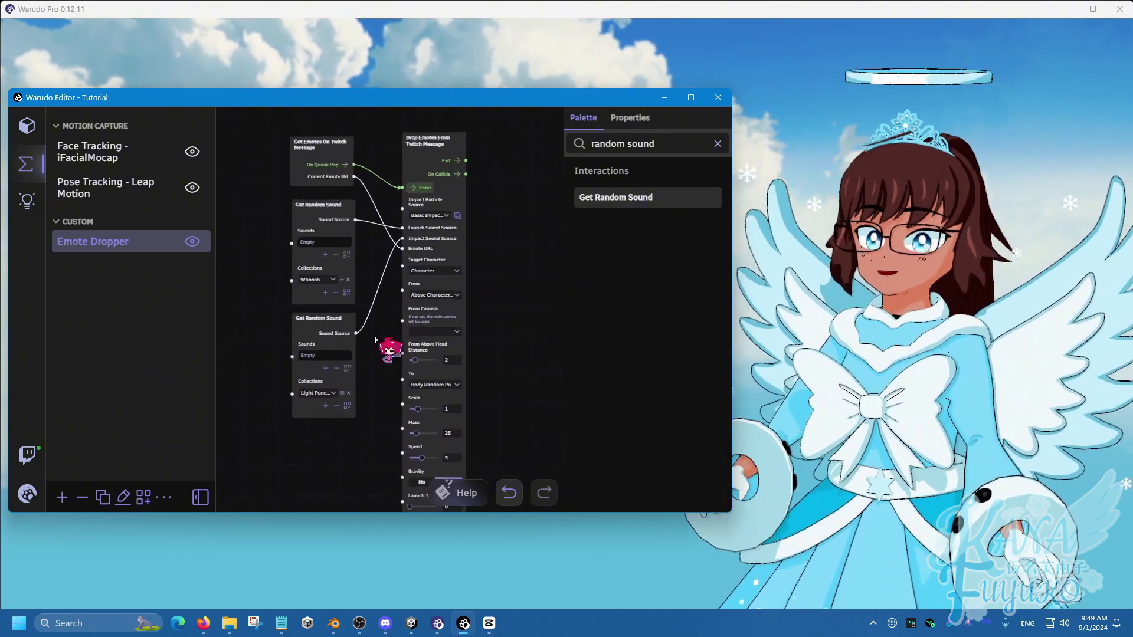